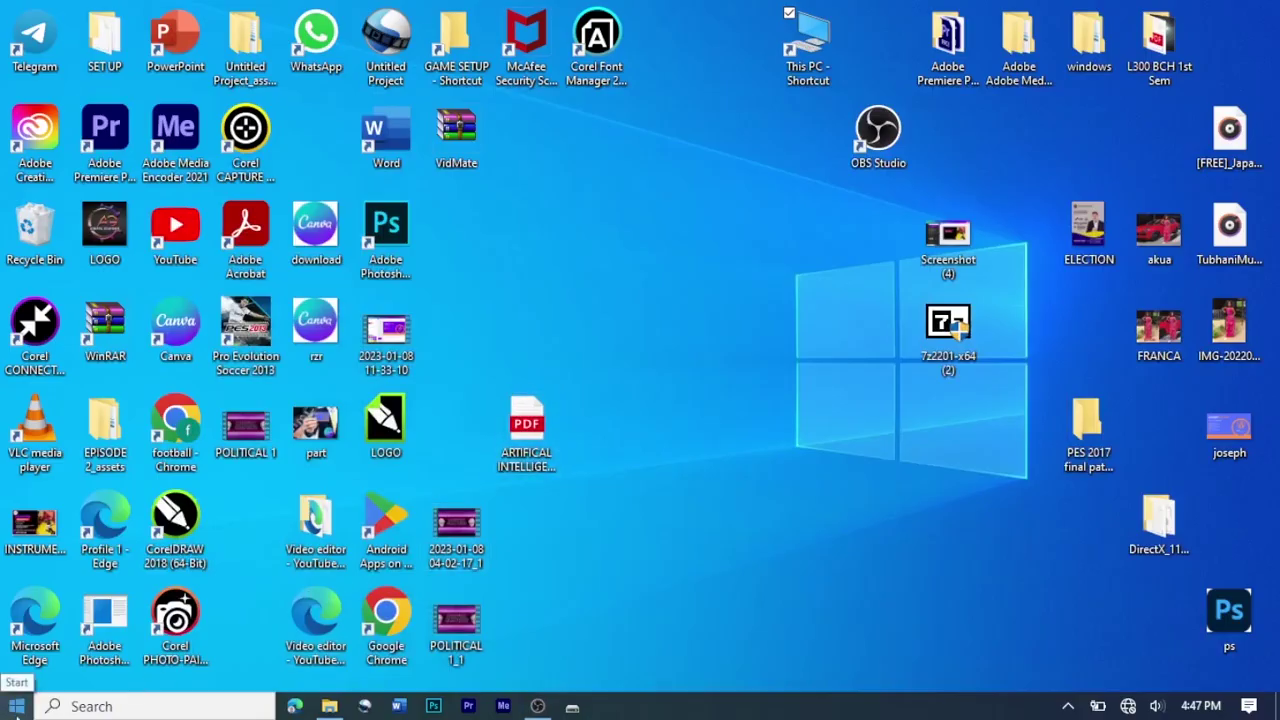
Step: From the Start menu, go to Settings > Update & Security > Windows Security
{"action": "left_click", "coordinate": [16, 708]}
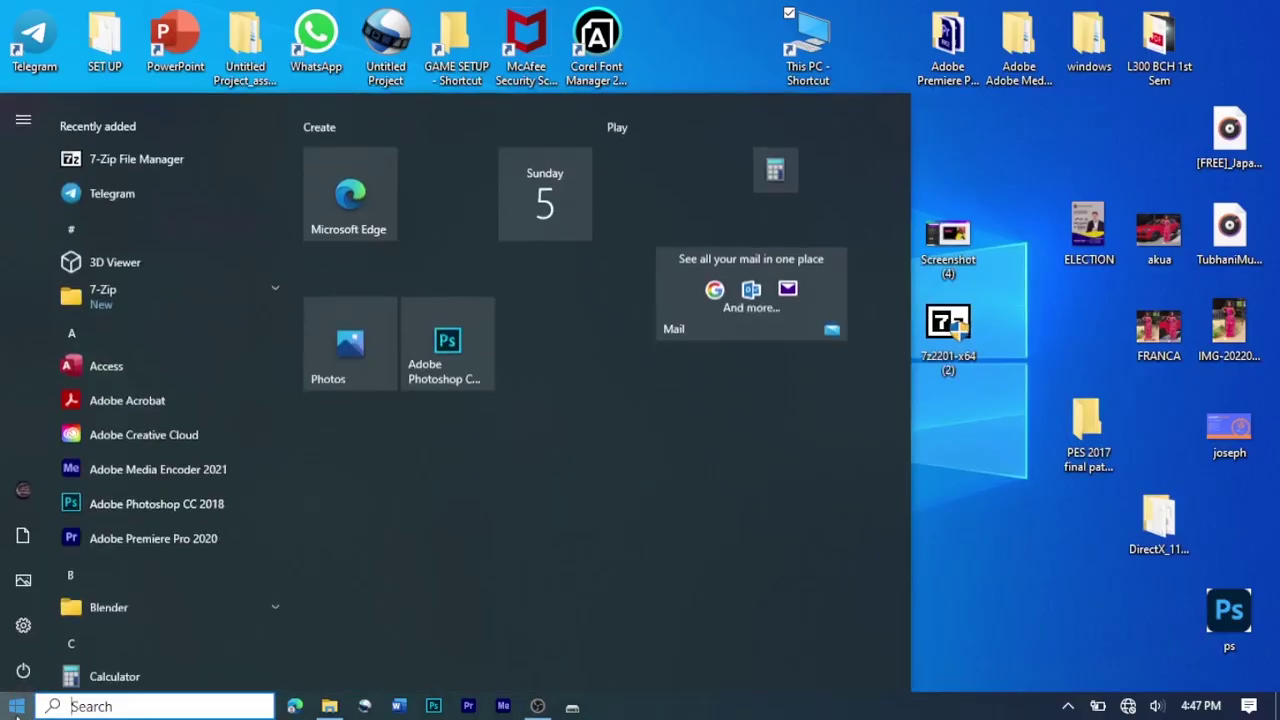
{"action": "left_click", "coordinate": [22, 626]}
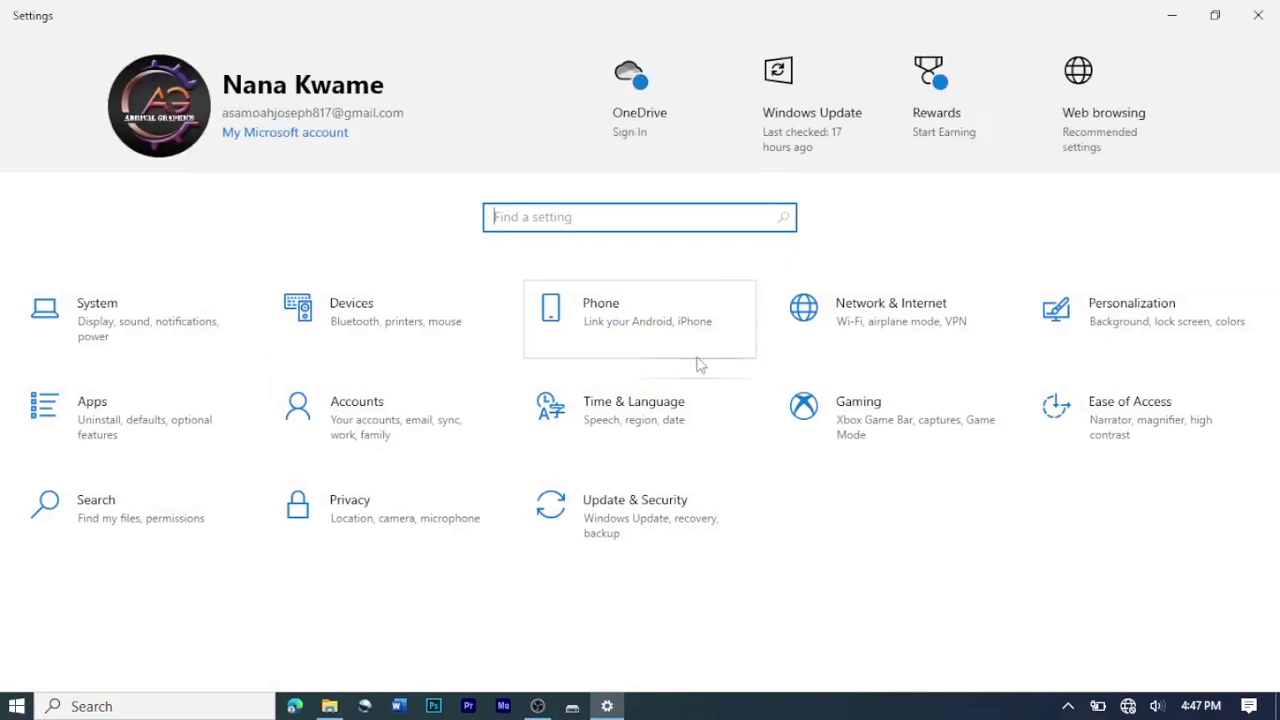
{"action": "left_click", "coordinate": [640, 506]}
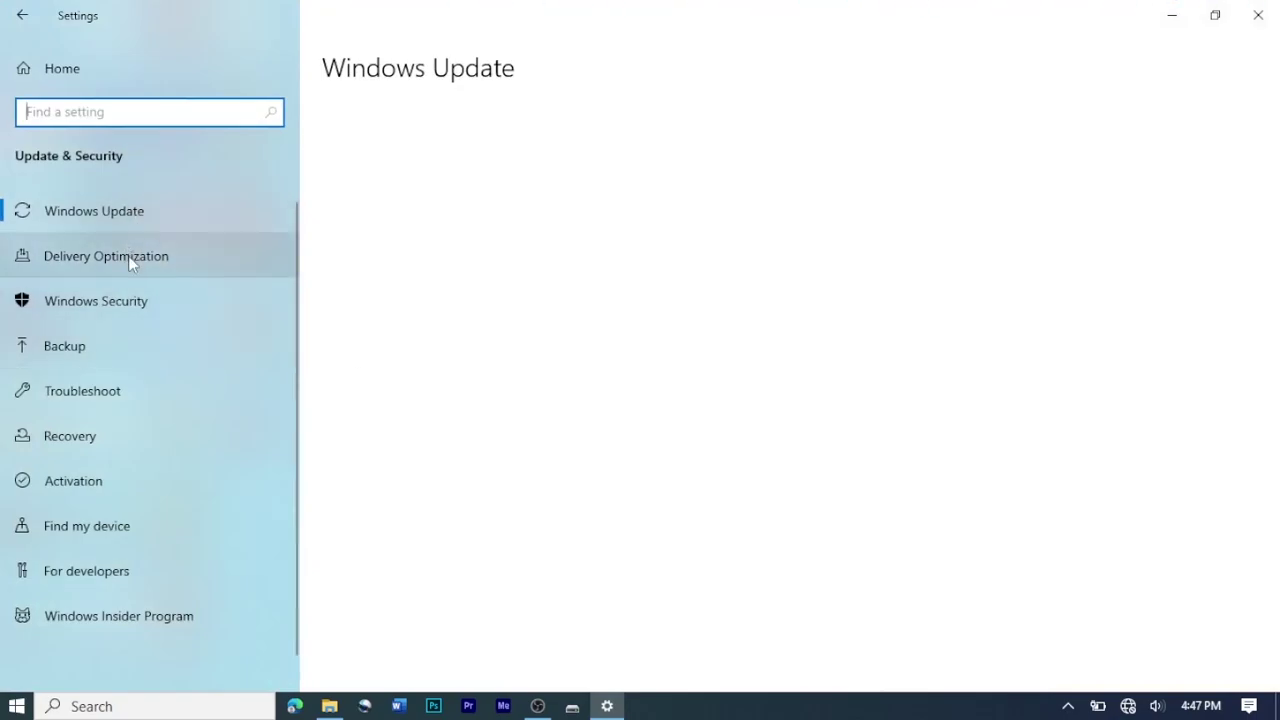
{"action": "left_click", "coordinate": [131, 294]}
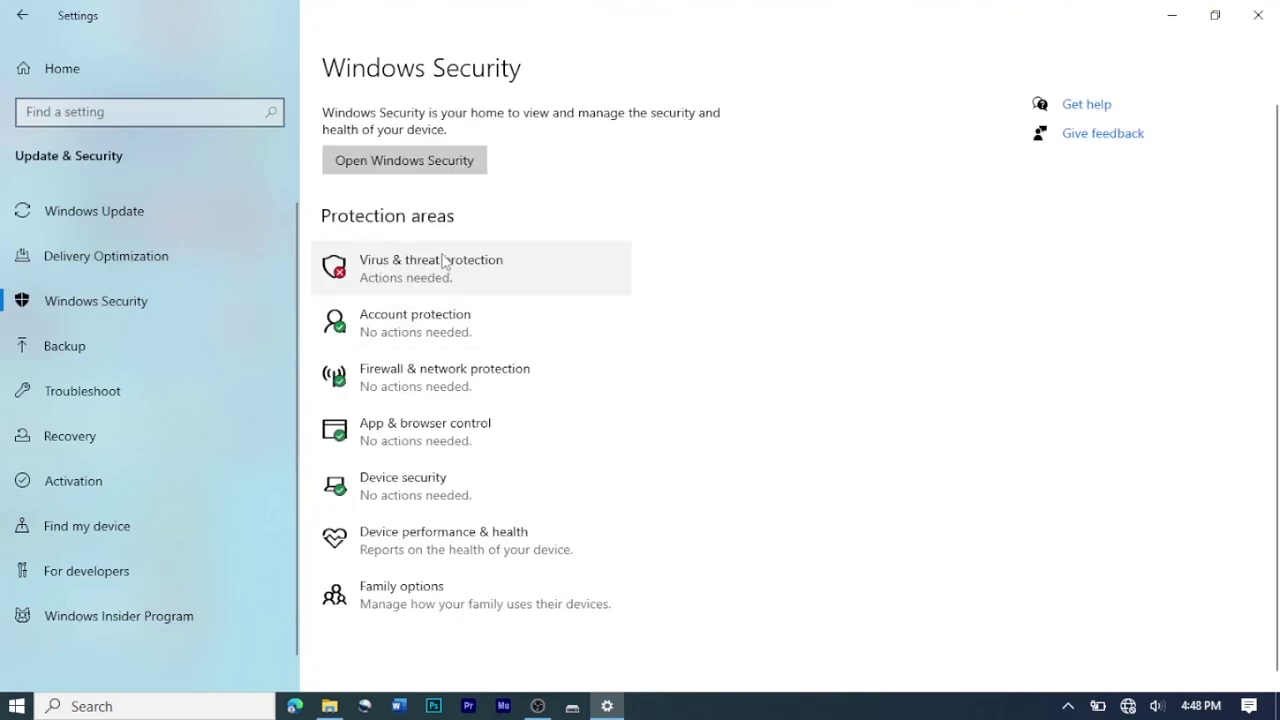
Step: Switch Real-time and Cloud-delivered protection Off under Virus & threat protection, then close Windows Security
{"action": "left_click", "coordinate": [443, 262]}
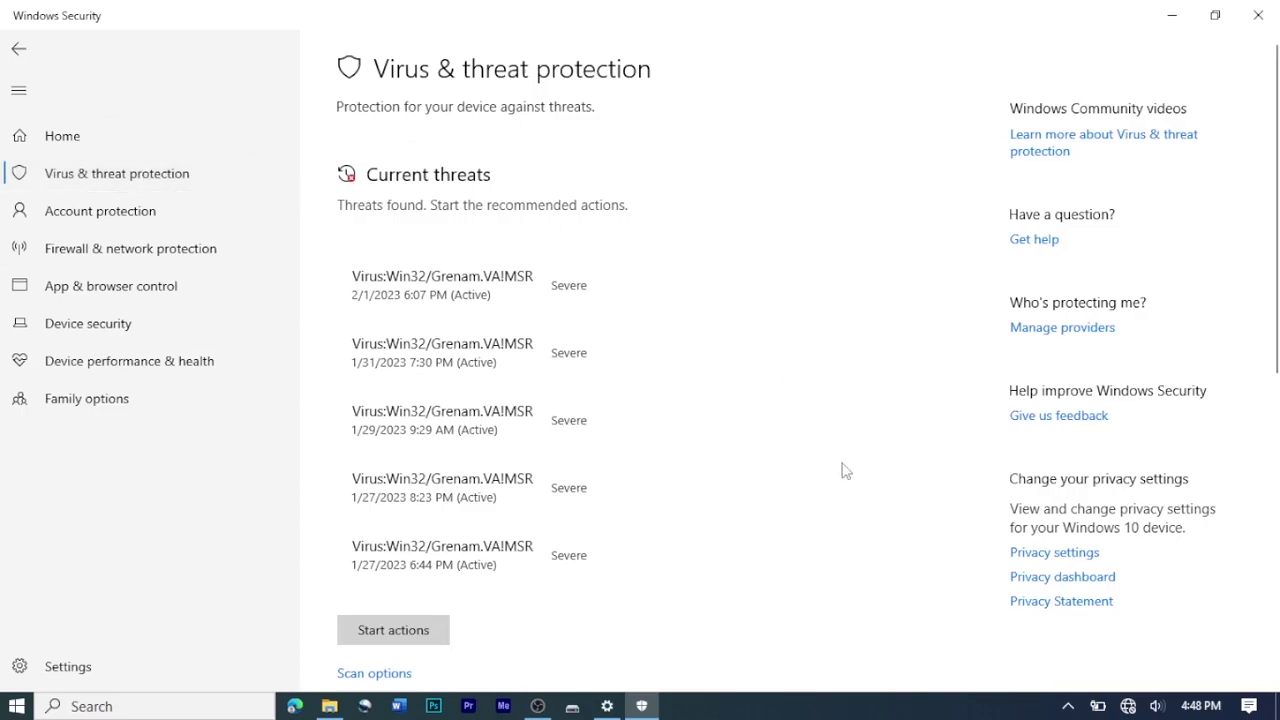
{"action": "scroll", "coordinate": [845, 470], "scroll_direction": "down", "scroll_amount": 10}
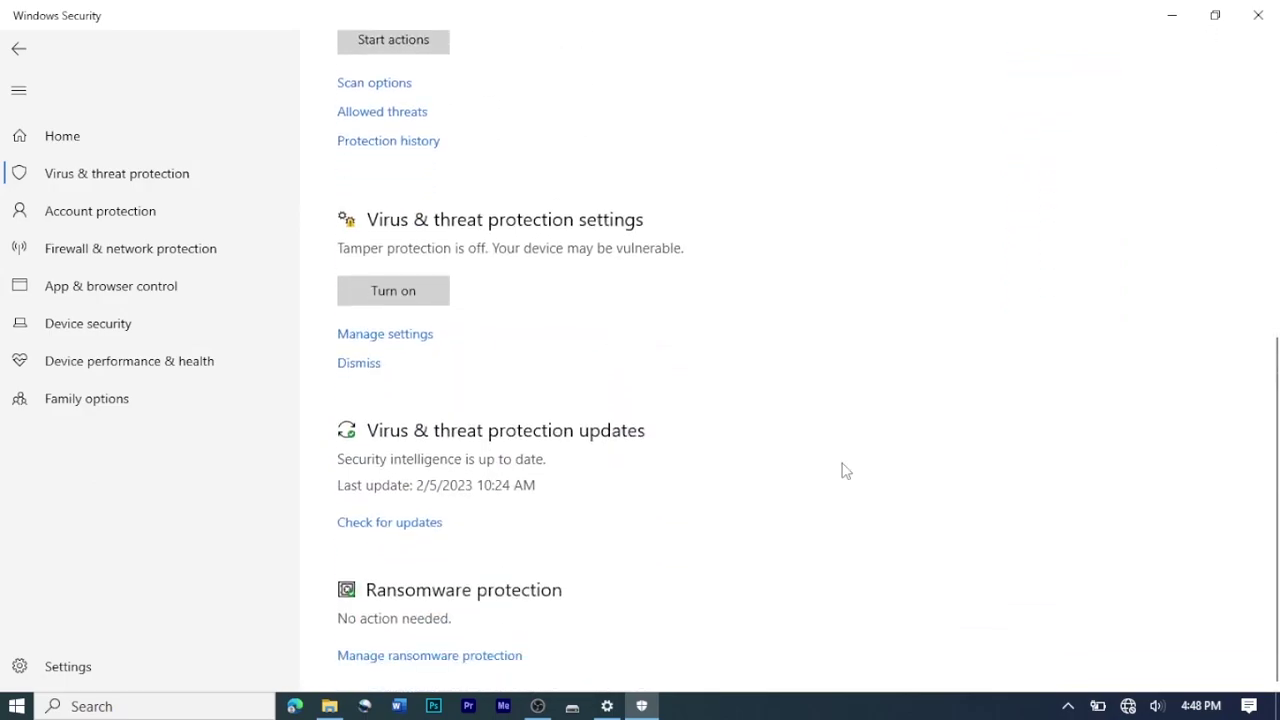
{"action": "scroll", "coordinate": [392, 338], "scroll_direction": "up", "scroll_amount": 5}
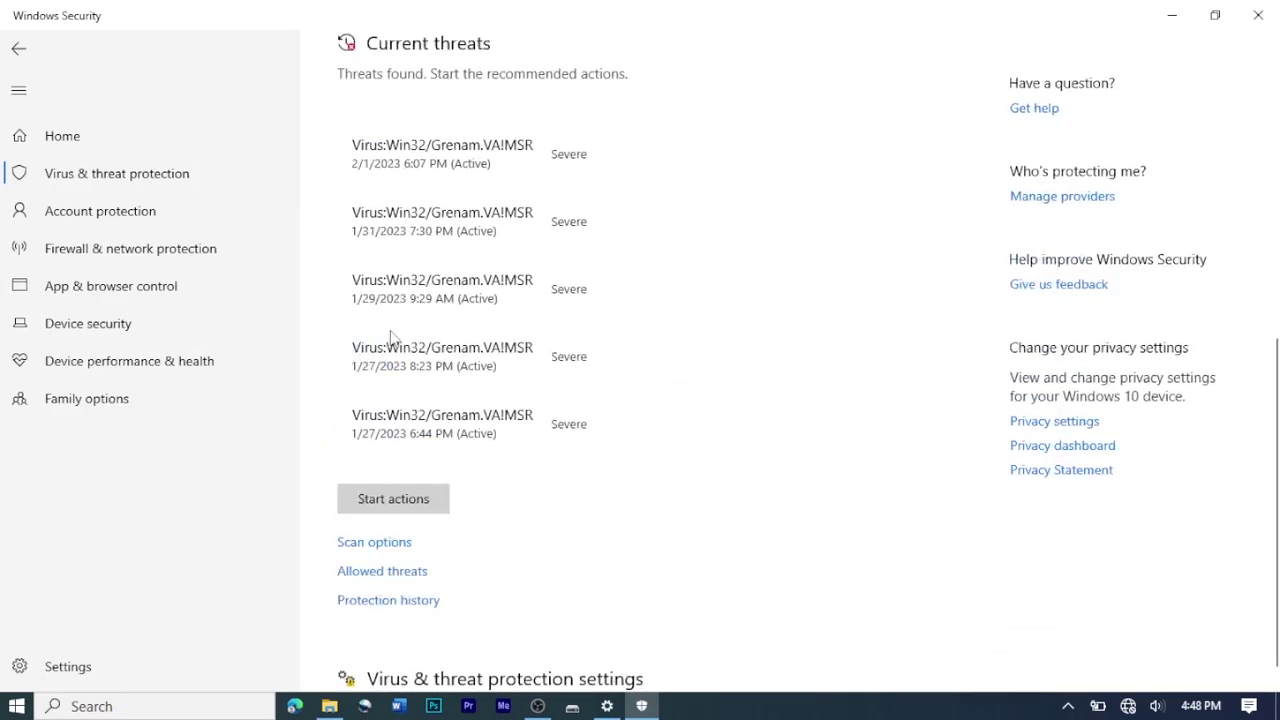
{"action": "scroll", "coordinate": [392, 338], "scroll_direction": "down", "scroll_amount": 5}
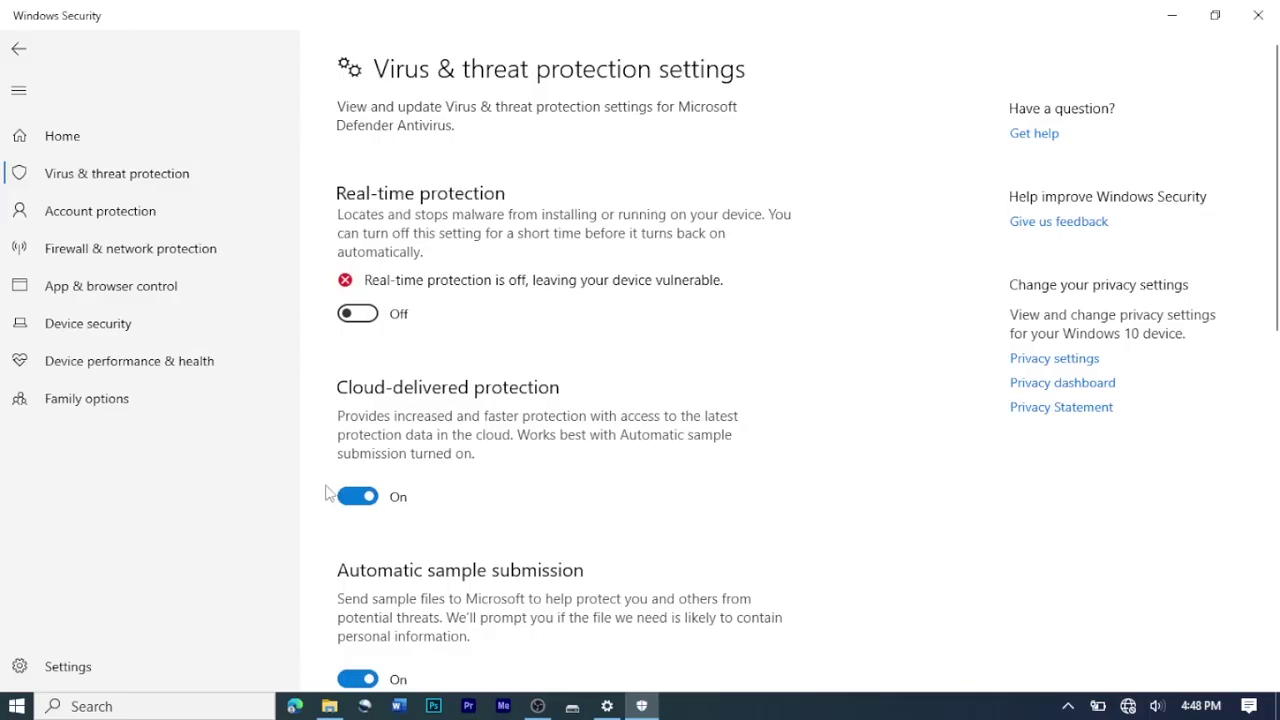
{"action": "left_click", "coordinate": [352, 497]}
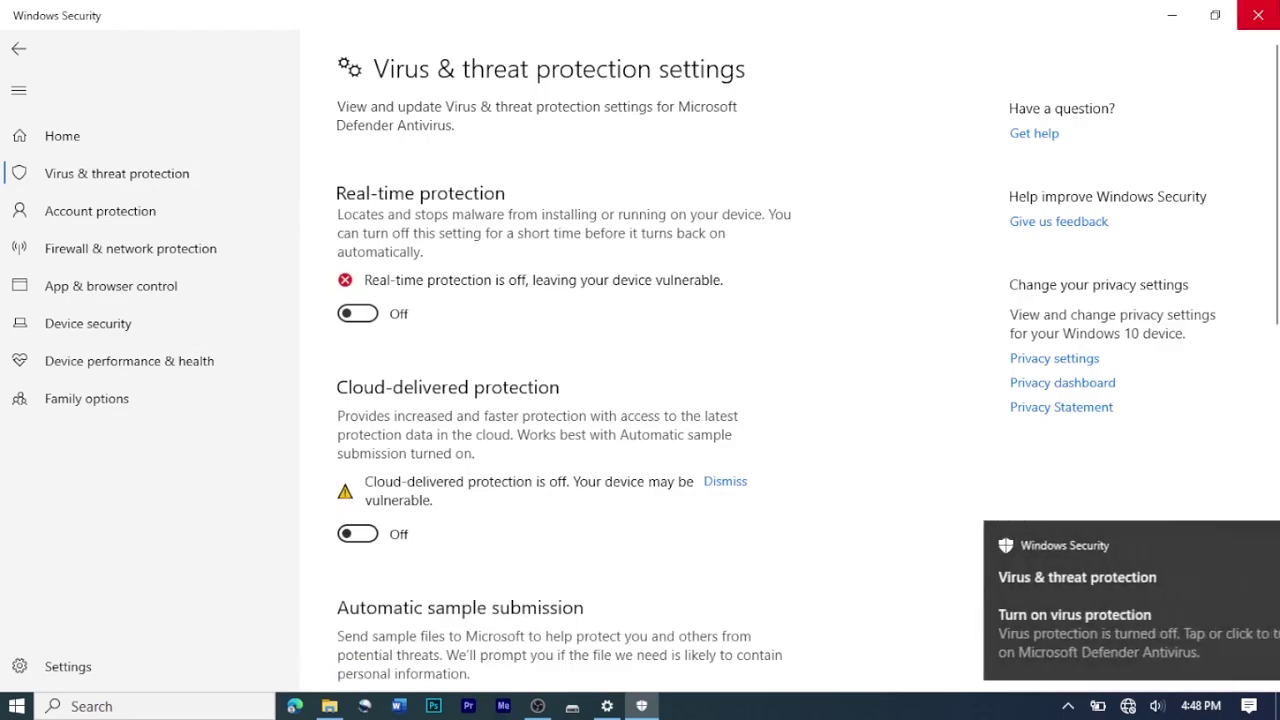
{"action": "left_click", "coordinate": [1272, 10]}
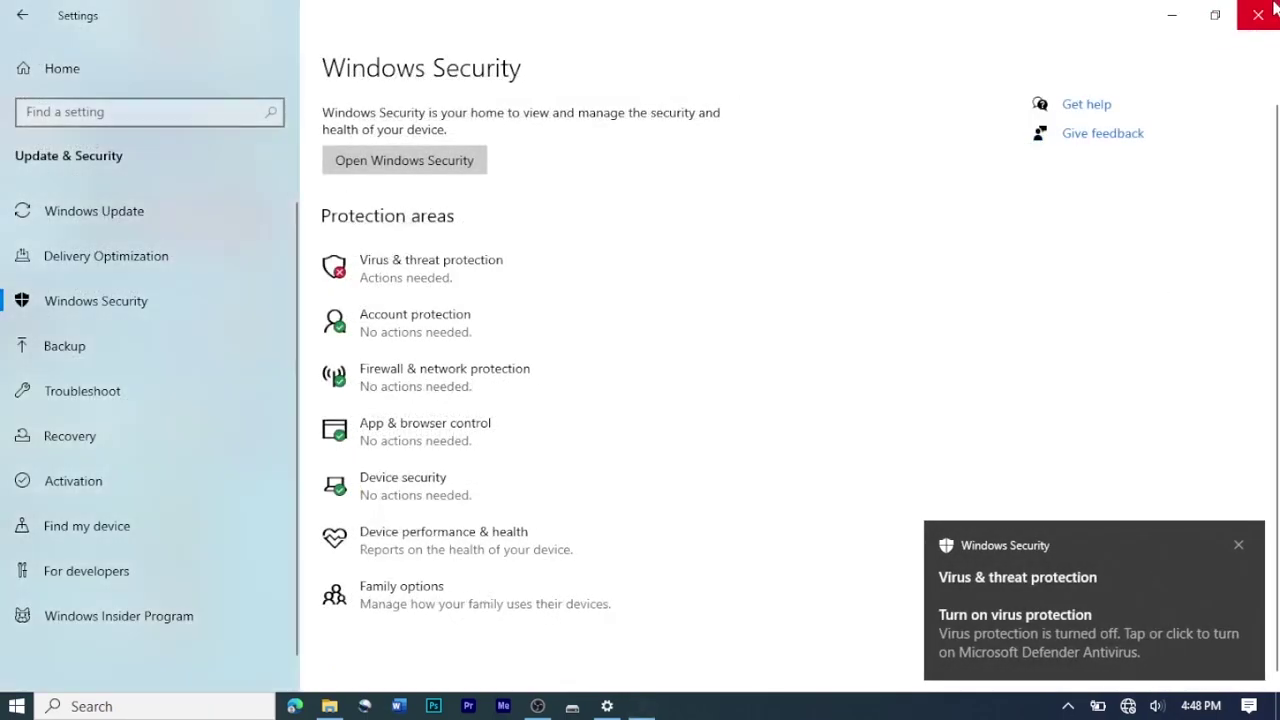
Step: Close Settings and select the Telegram Desktop folder under This PC > Downloads
{"action": "left_click", "coordinate": [1272, 10]}
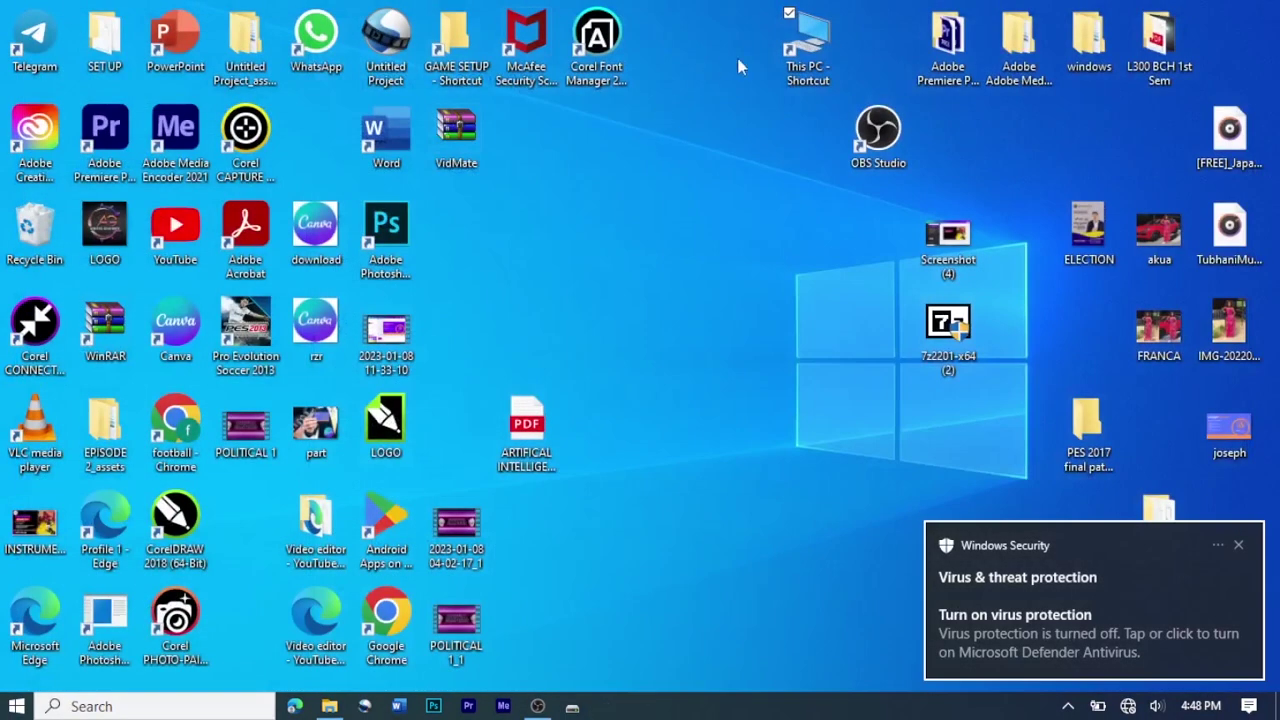
{"action": "double_click", "coordinate": [805, 45]}
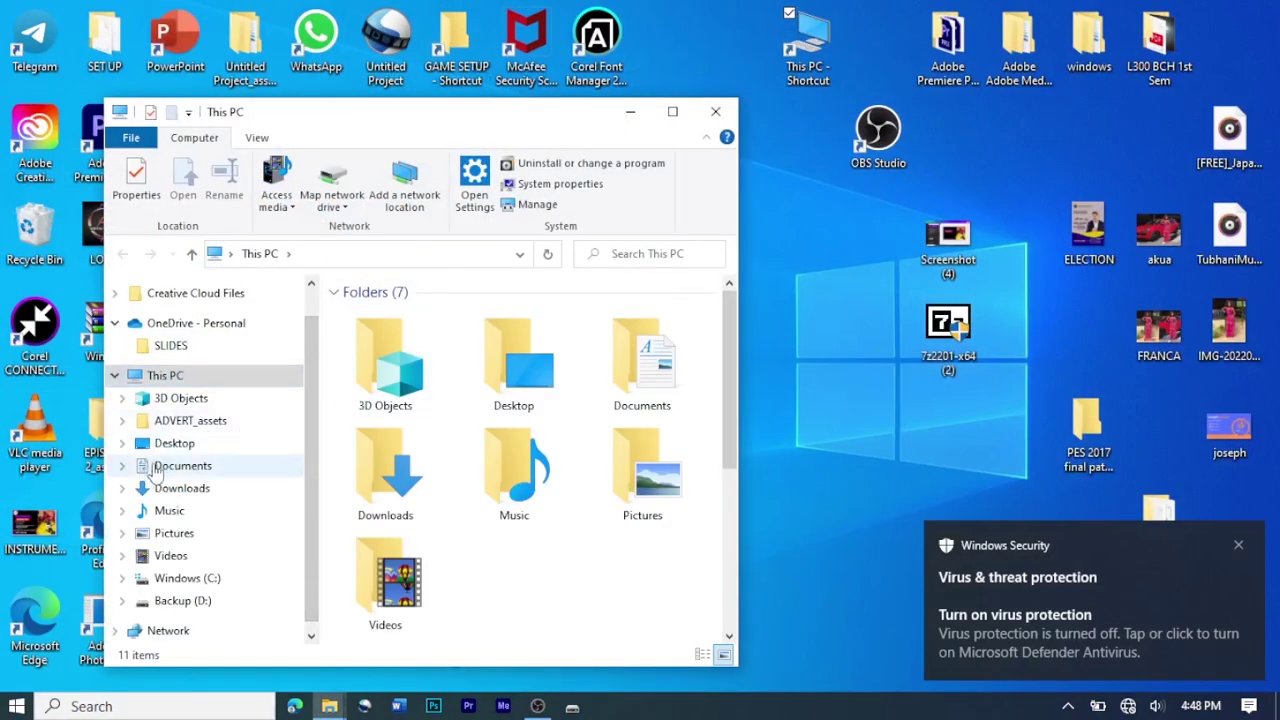
{"action": "left_click", "coordinate": [196, 496]}
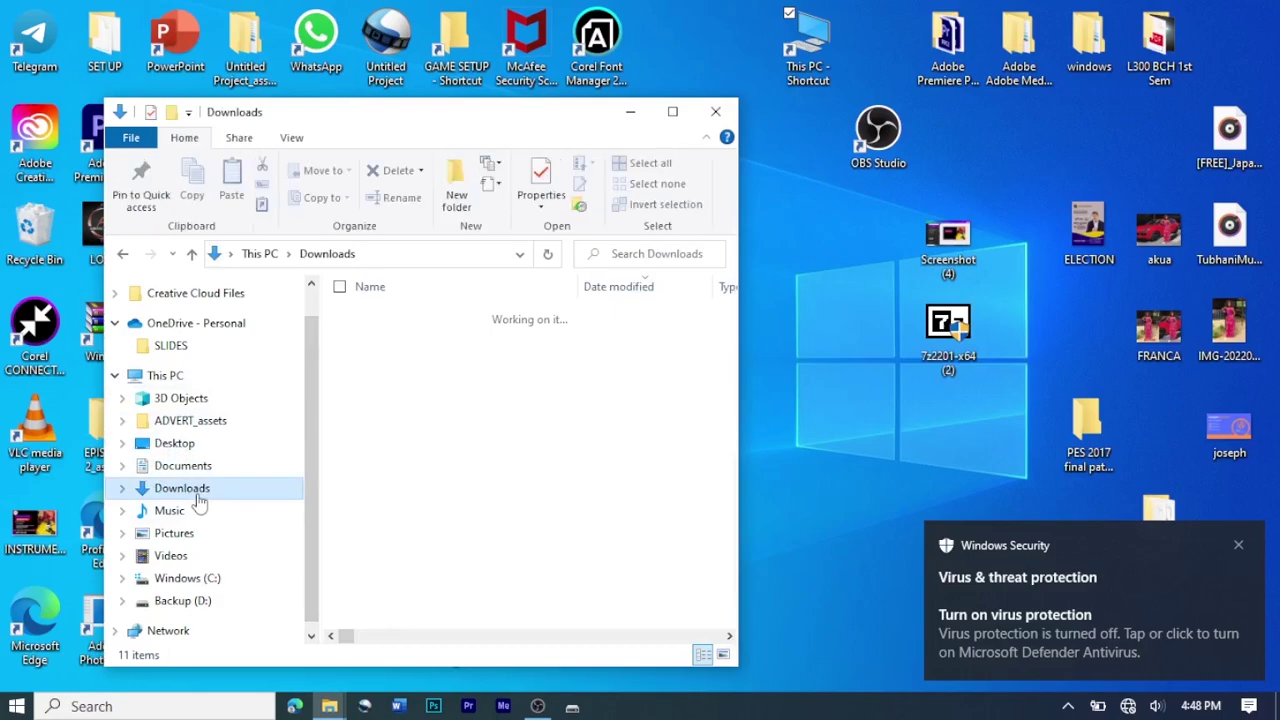
{"action": "left_click", "coordinate": [462, 366]}
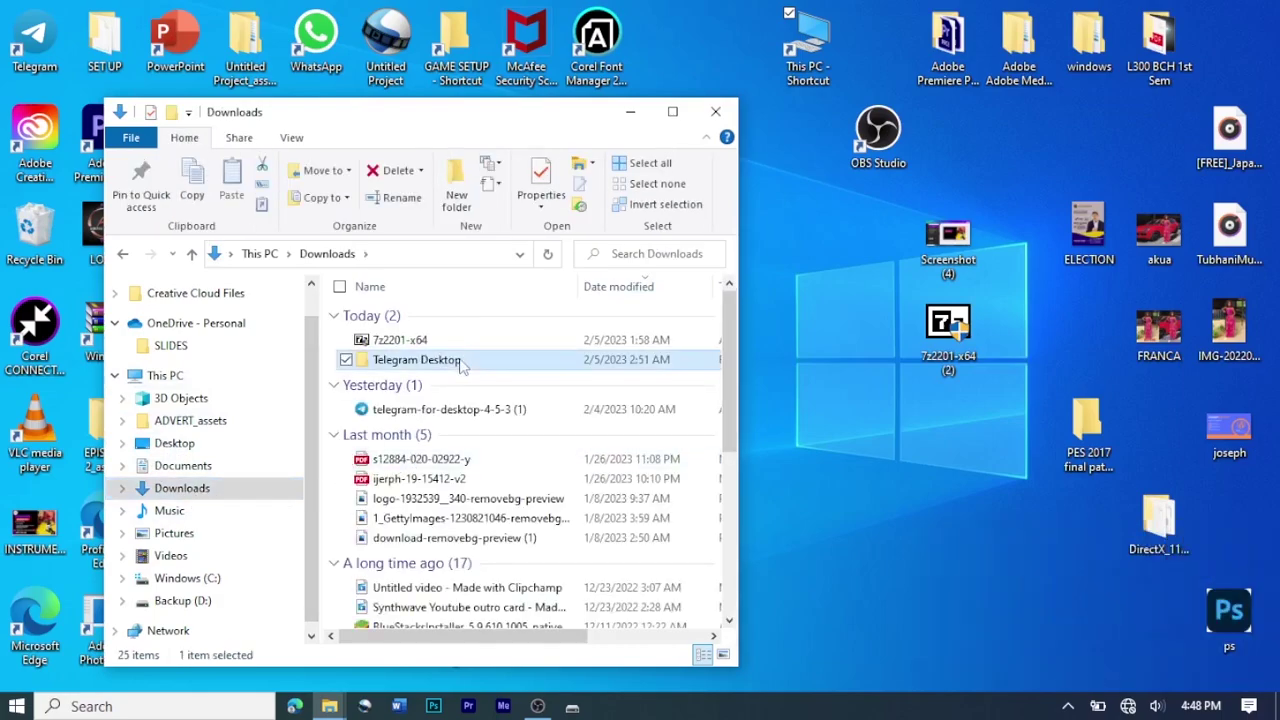
Step: Open Photoshop_CC_2018_v19.1.7.16293x64_2.zip in WinRAR, browse to the setup files, and run Set-up.exe
{"action": "double_click", "coordinate": [462, 366]}
{"action": "double_click", "coordinate": [423, 333]}
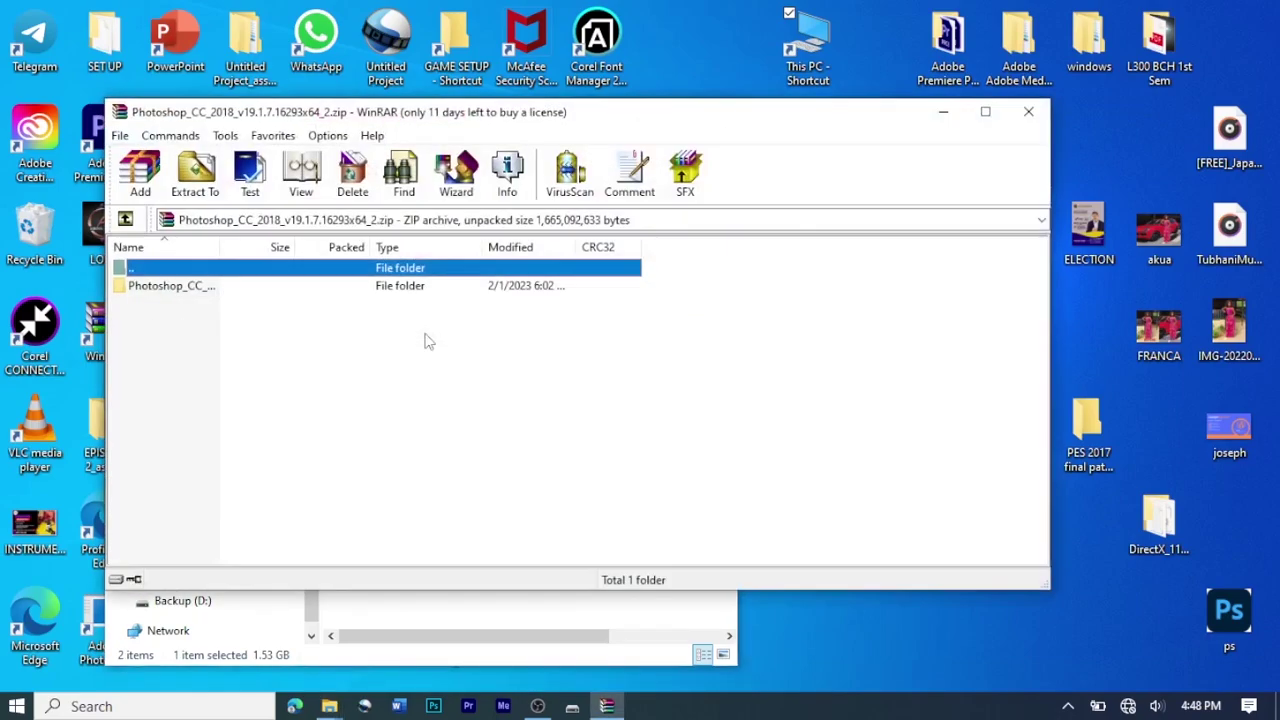
{"action": "double_click", "coordinate": [162, 287]}
{"action": "double_click", "coordinate": [160, 287]}
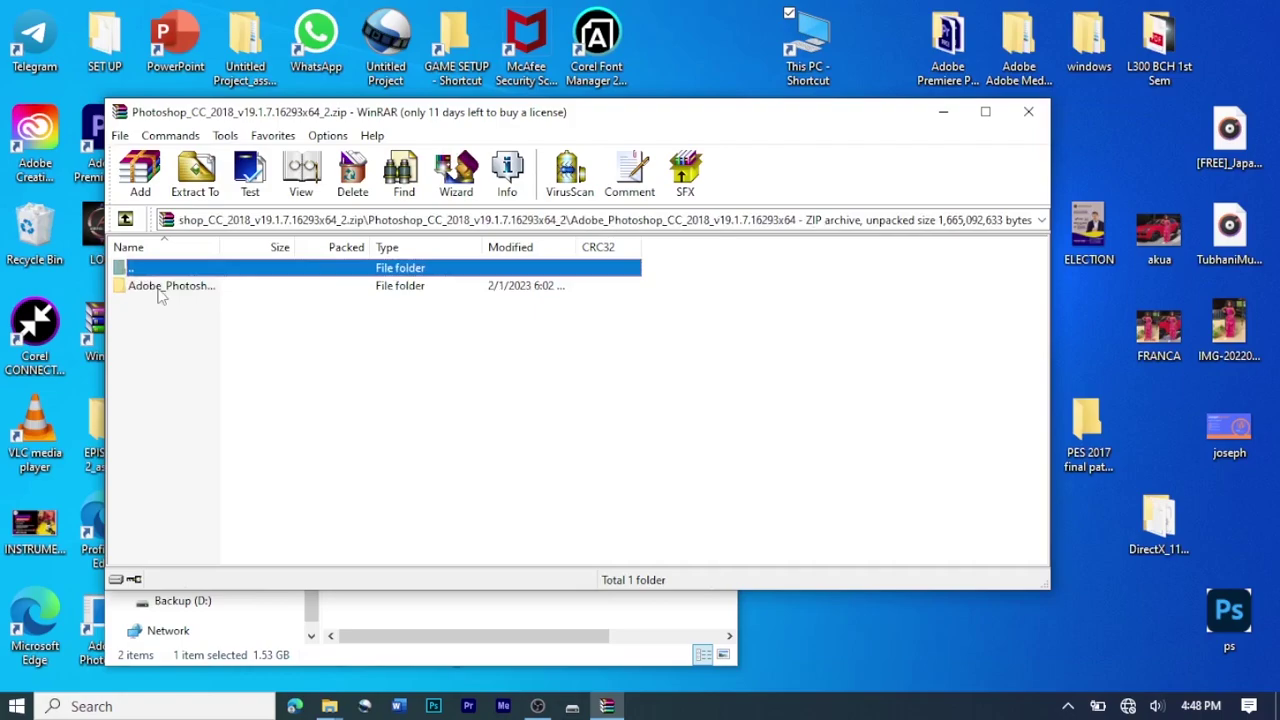
{"action": "left_click", "coordinate": [150, 286]}
{"action": "left_click_drag", "start_coordinate": [146, 285], "coordinate": [147, 285]}
{"action": "key", "text": "BackSpace"}
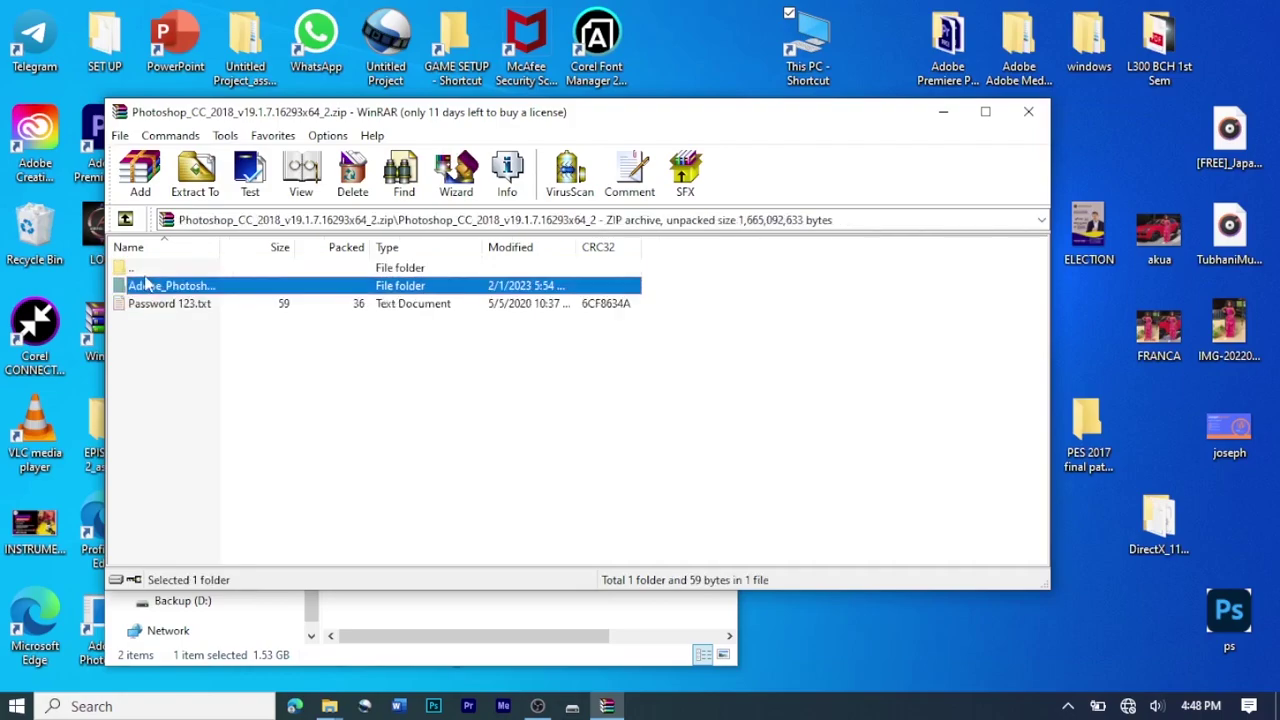
{"action": "double_click", "coordinate": [148, 285]}
{"action": "double_click", "coordinate": [146, 286]}
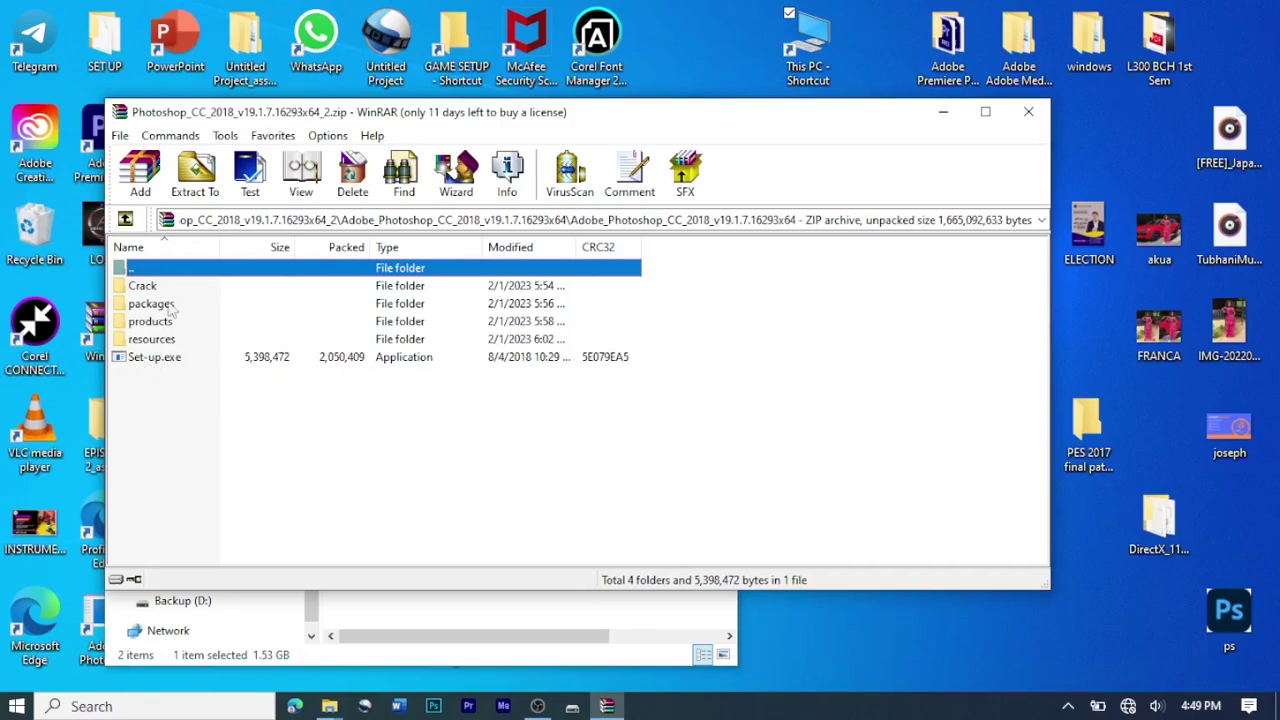
{"action": "double_click", "coordinate": [167, 364]}
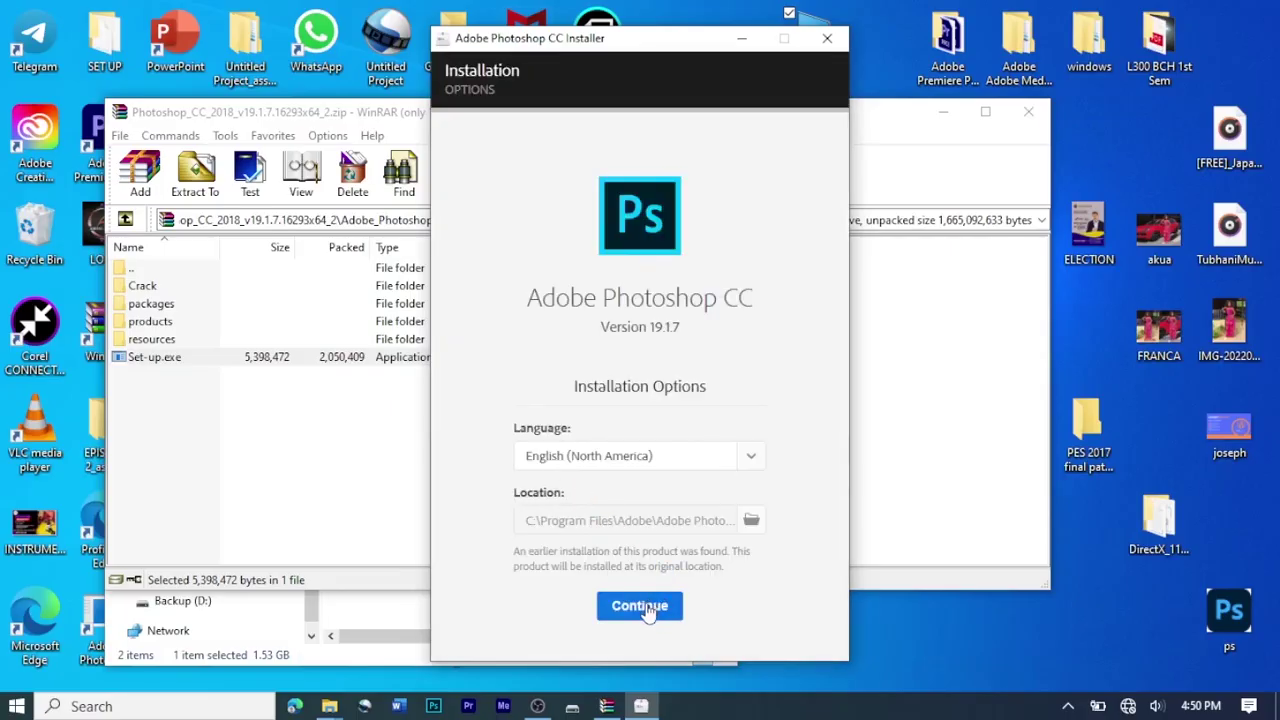
Step: Accept the installation options, let Photoshop CC 19.1.7 finish installing, then choose Launch
{"action": "left_click", "coordinate": [640, 606]}
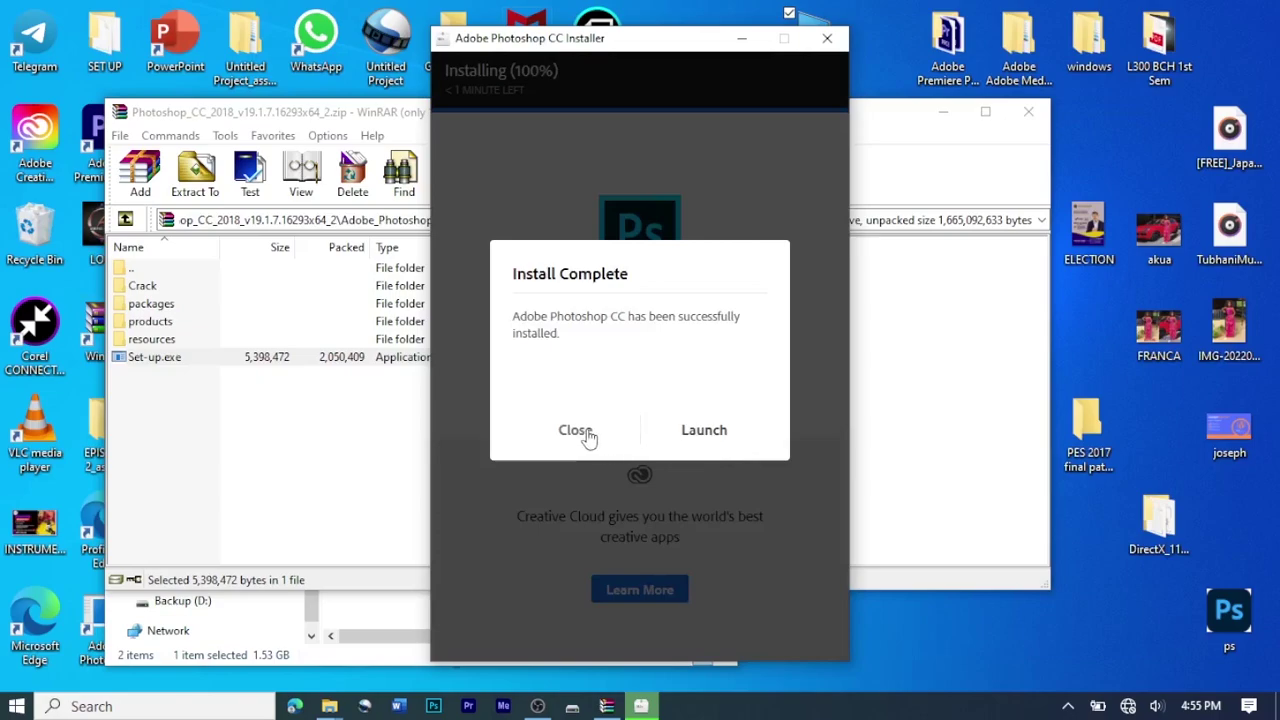
{"action": "left_click", "coordinate": [704, 431]}
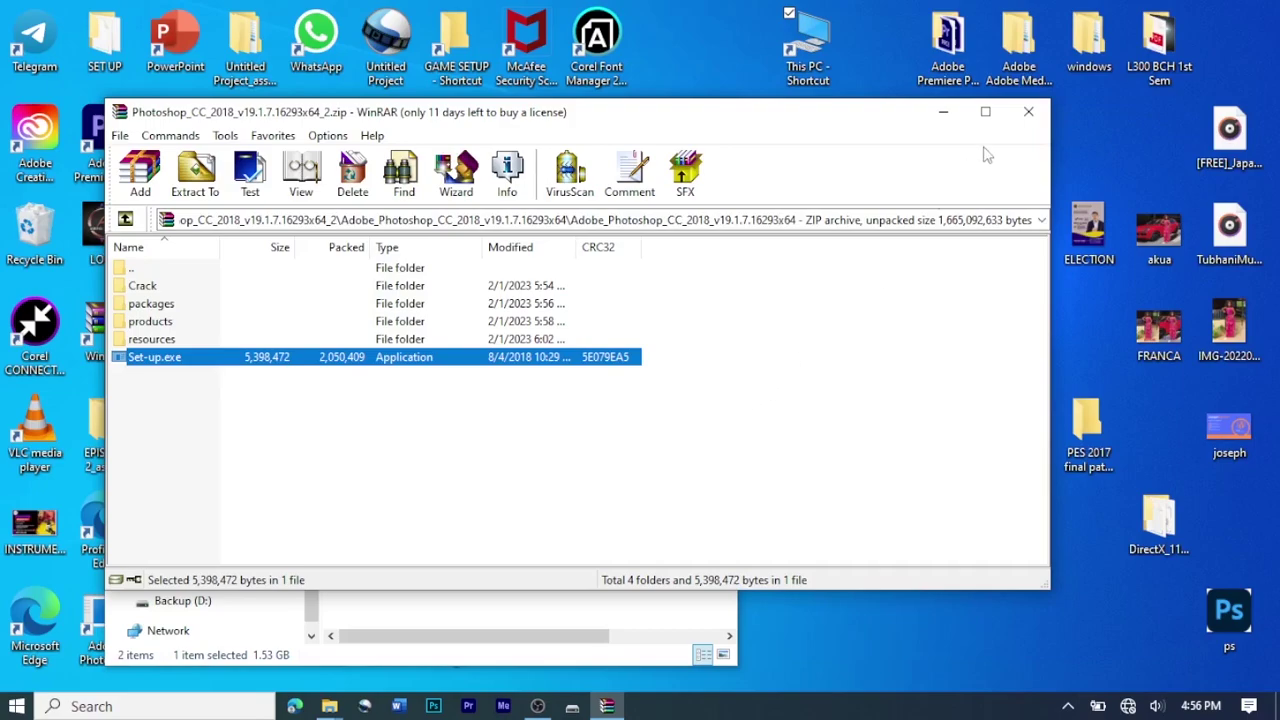
Step: Close the WinRAR and Downloads windows and start Adobe Photoshop CC 2018 from the Start menu
{"action": "left_click", "coordinate": [1030, 112]}
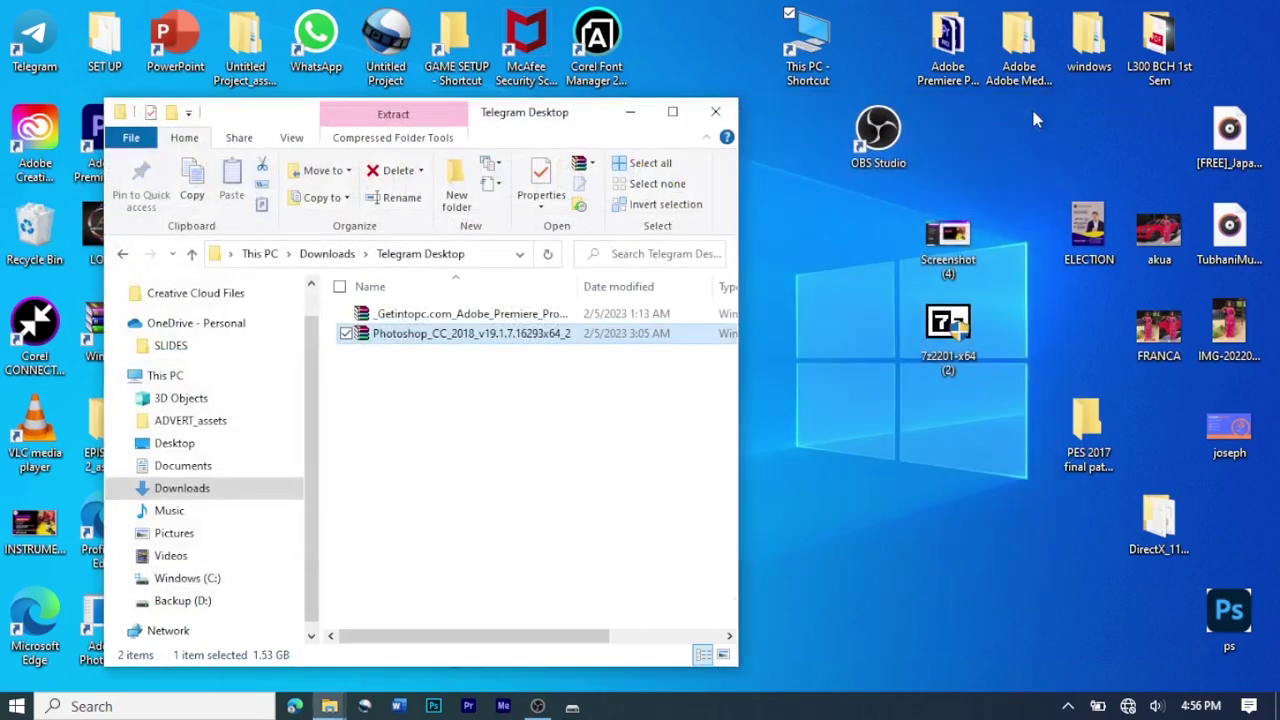
{"action": "left_click", "coordinate": [716, 112]}
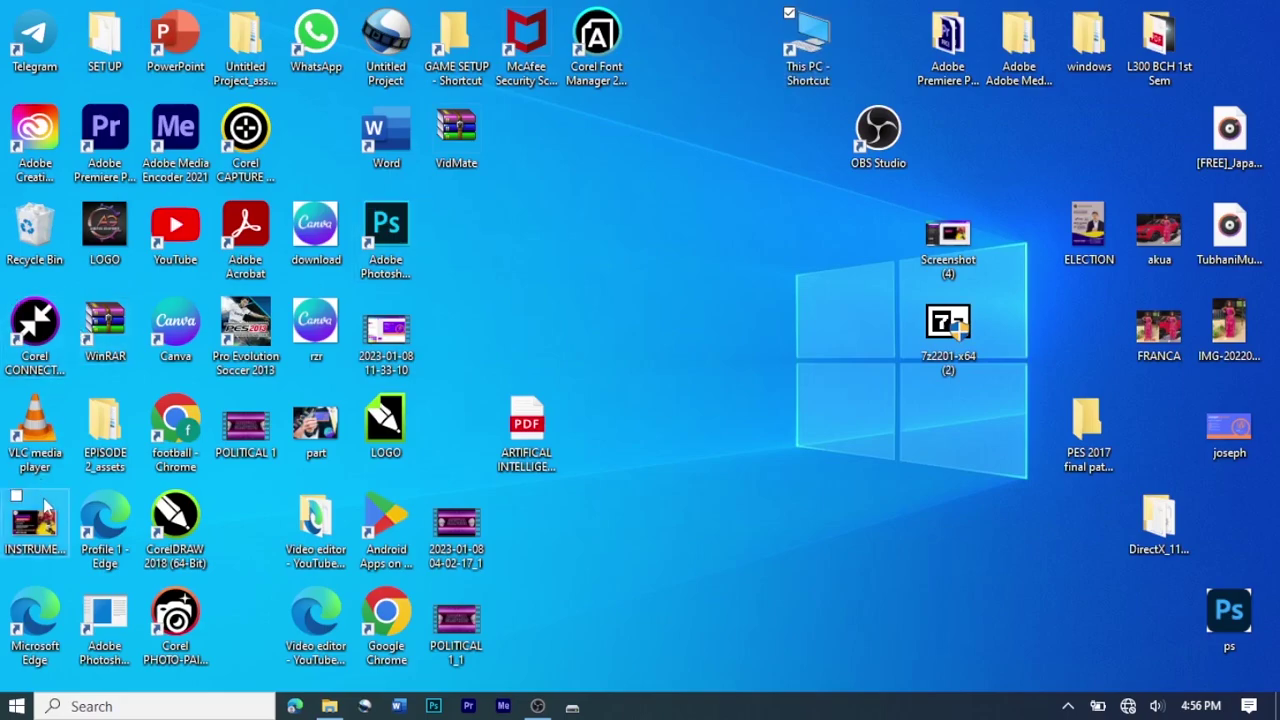
{"action": "left_click", "coordinate": [17, 707]}
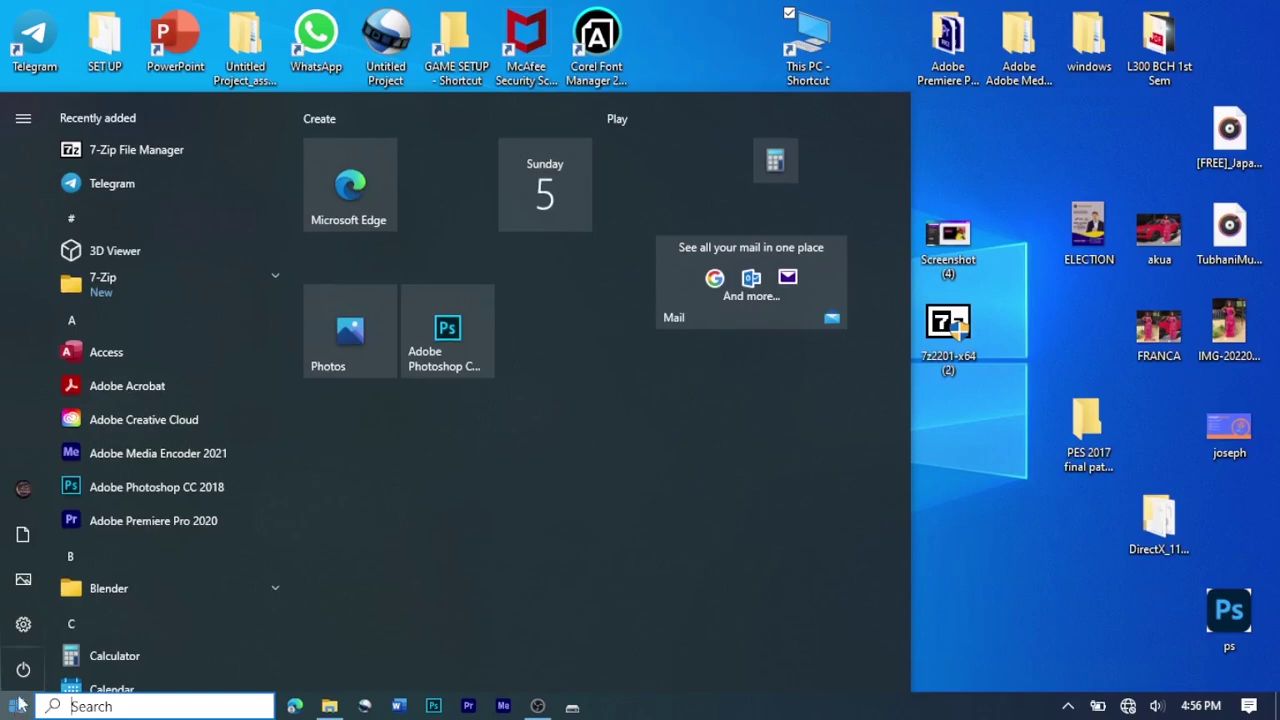
{"action": "left_click", "coordinate": [176, 504]}
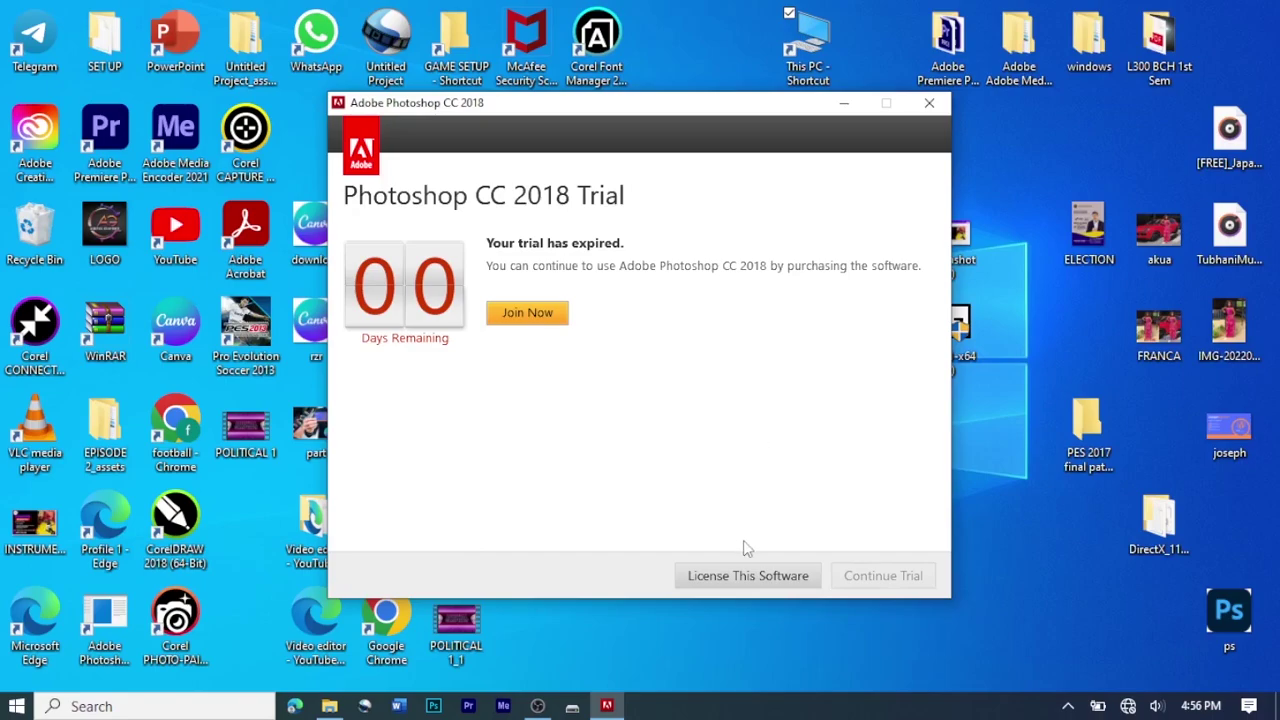
{"action": "left_click", "coordinate": [747, 576]}
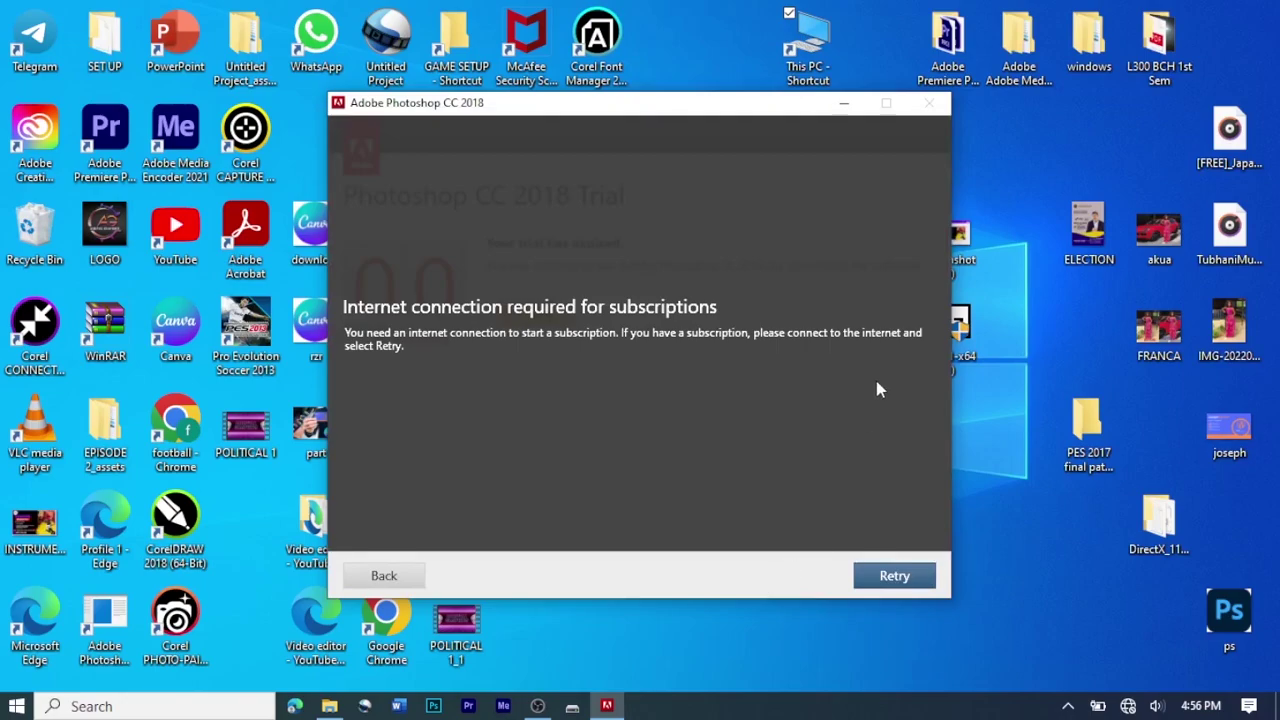
{"action": "left_click", "coordinate": [975, 365]}
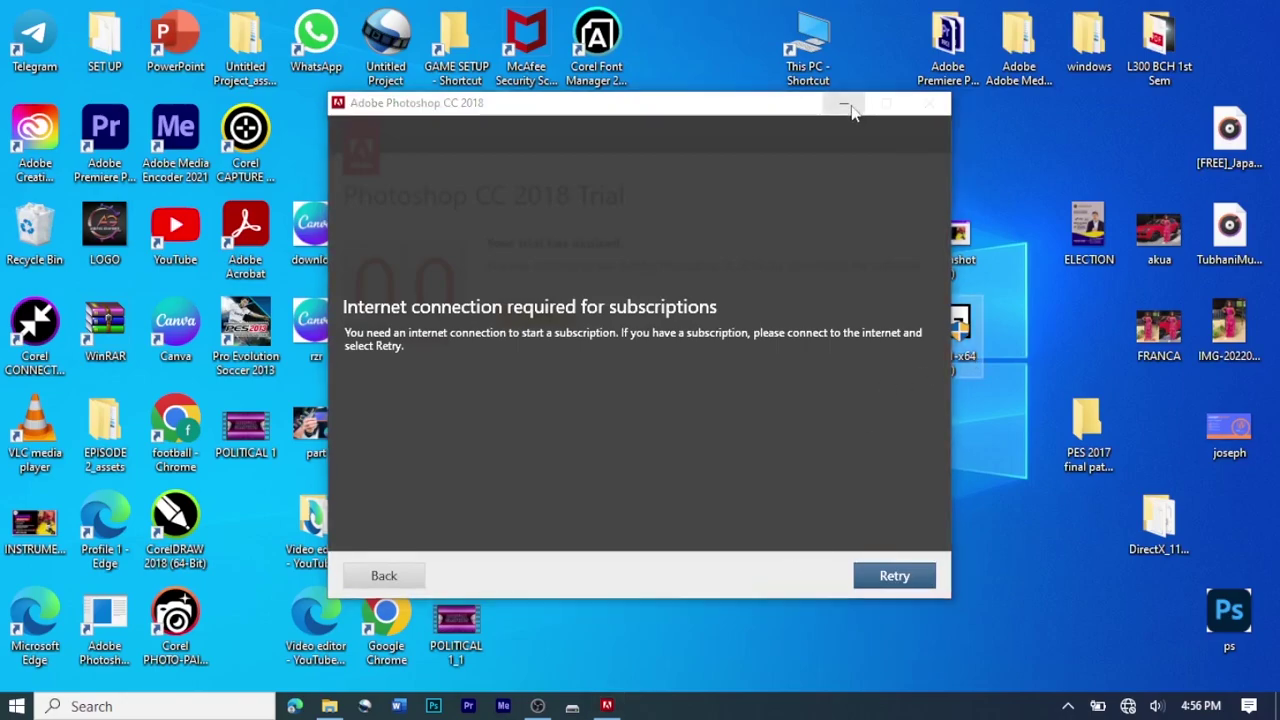
{"action": "left_click", "coordinate": [913, 600]}
{"action": "left_click", "coordinate": [908, 586]}
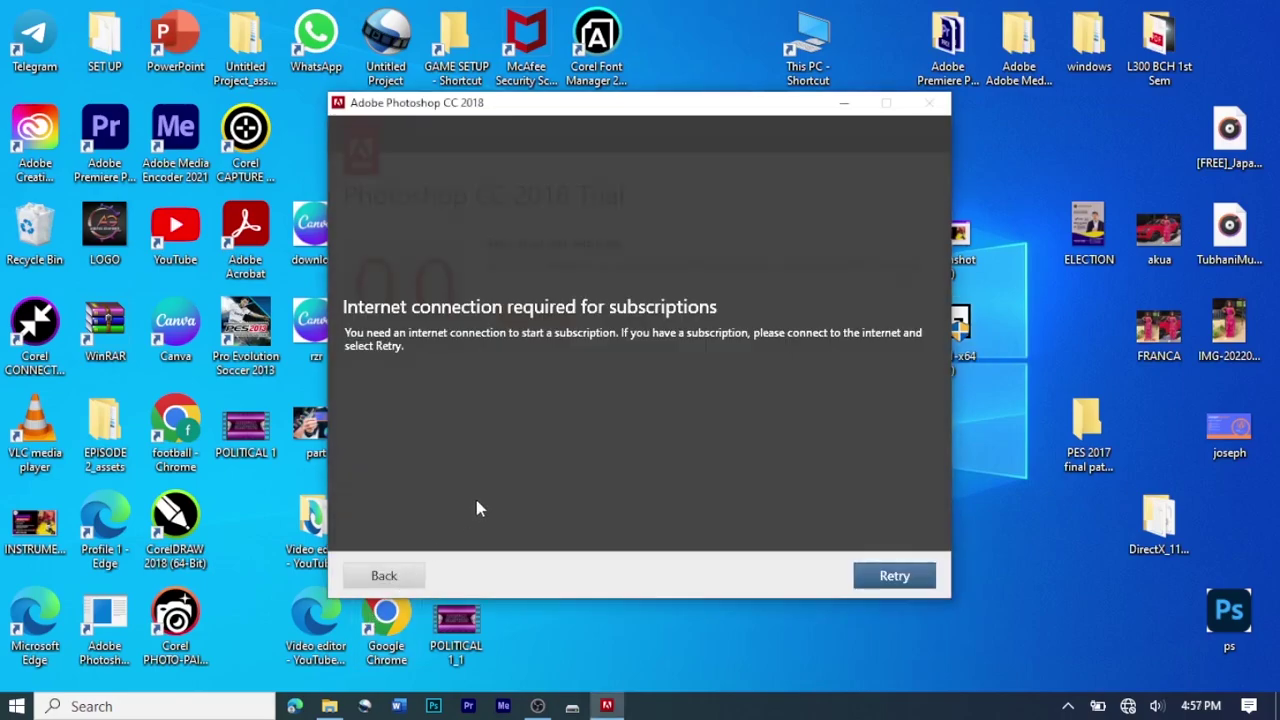
{"action": "left_click", "coordinate": [391, 580]}
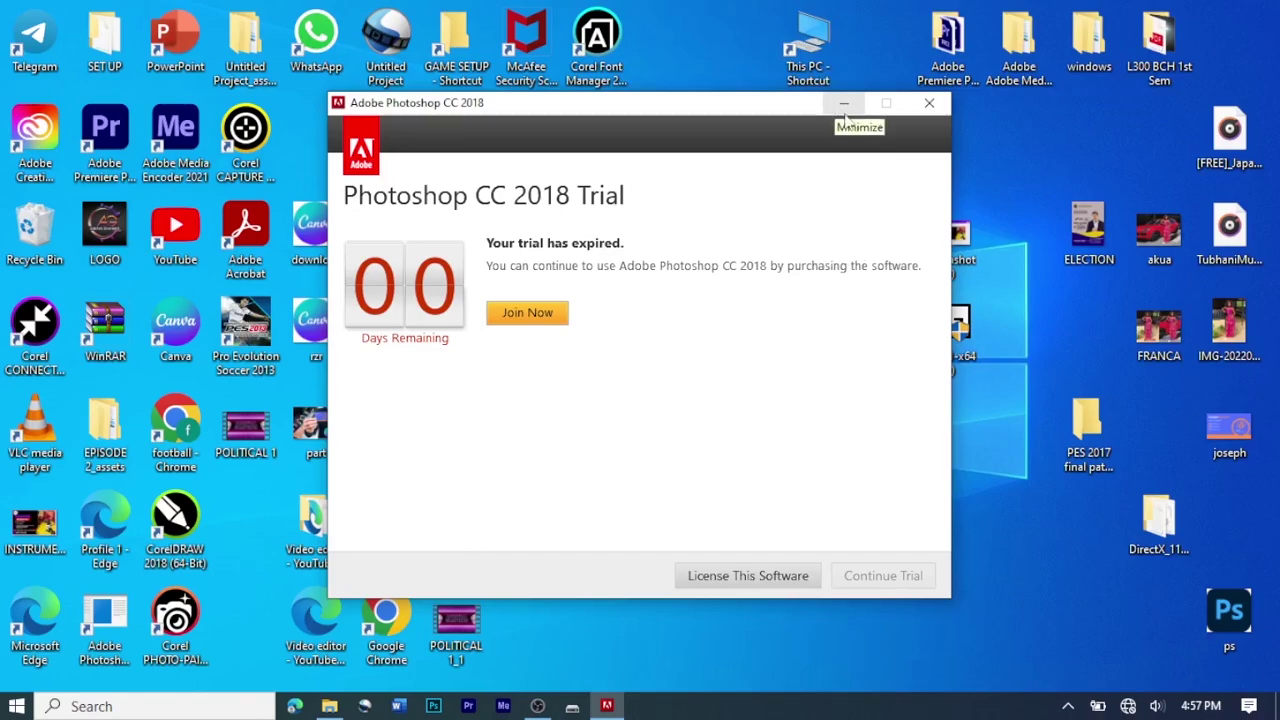
Step: Minimize the trial window and run Adobe Universal Patcher from SET UP > Adobe Universal Patcher 1.06
{"action": "left_click", "coordinate": [844, 108]}
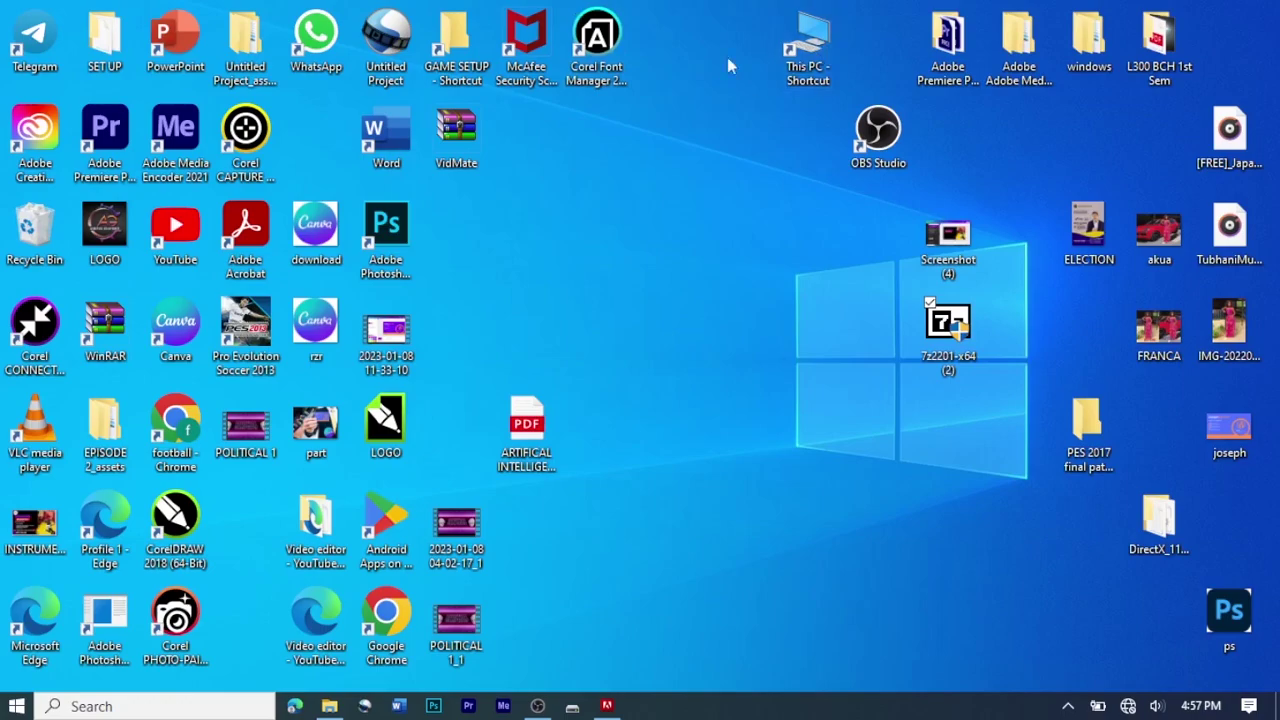
{"action": "double_click", "coordinate": [105, 50]}
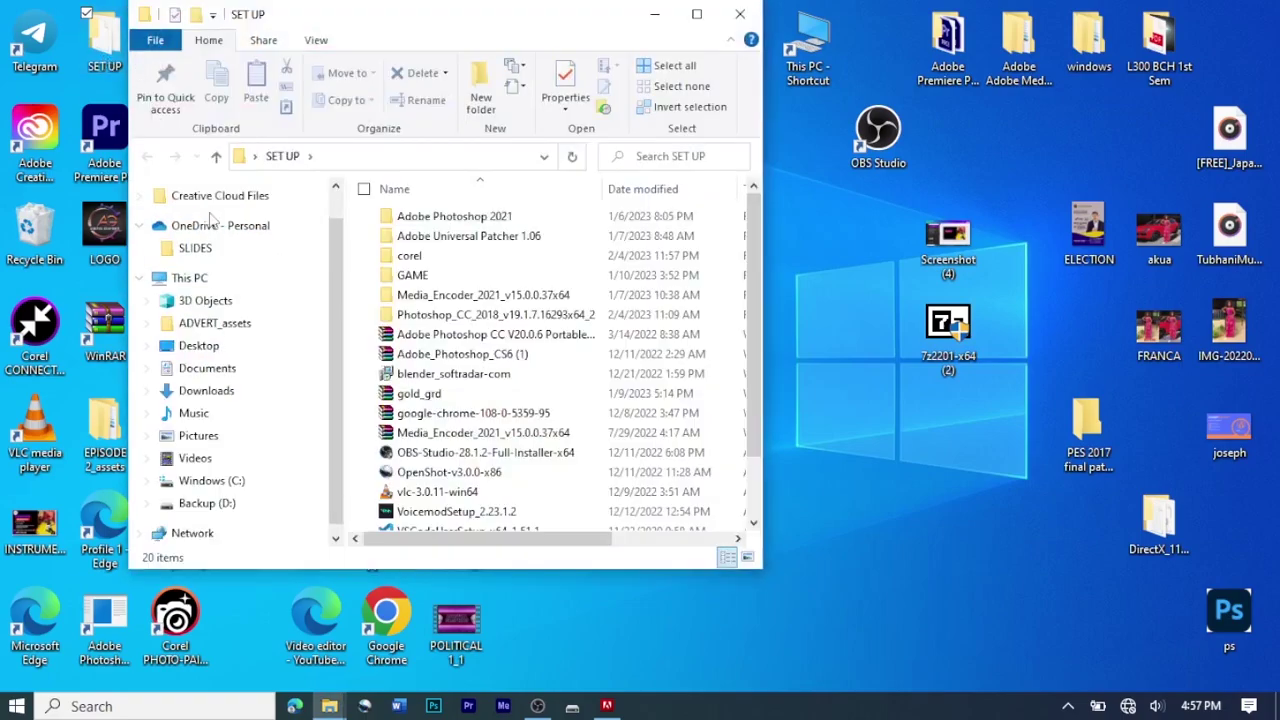
{"action": "double_click", "coordinate": [490, 238]}
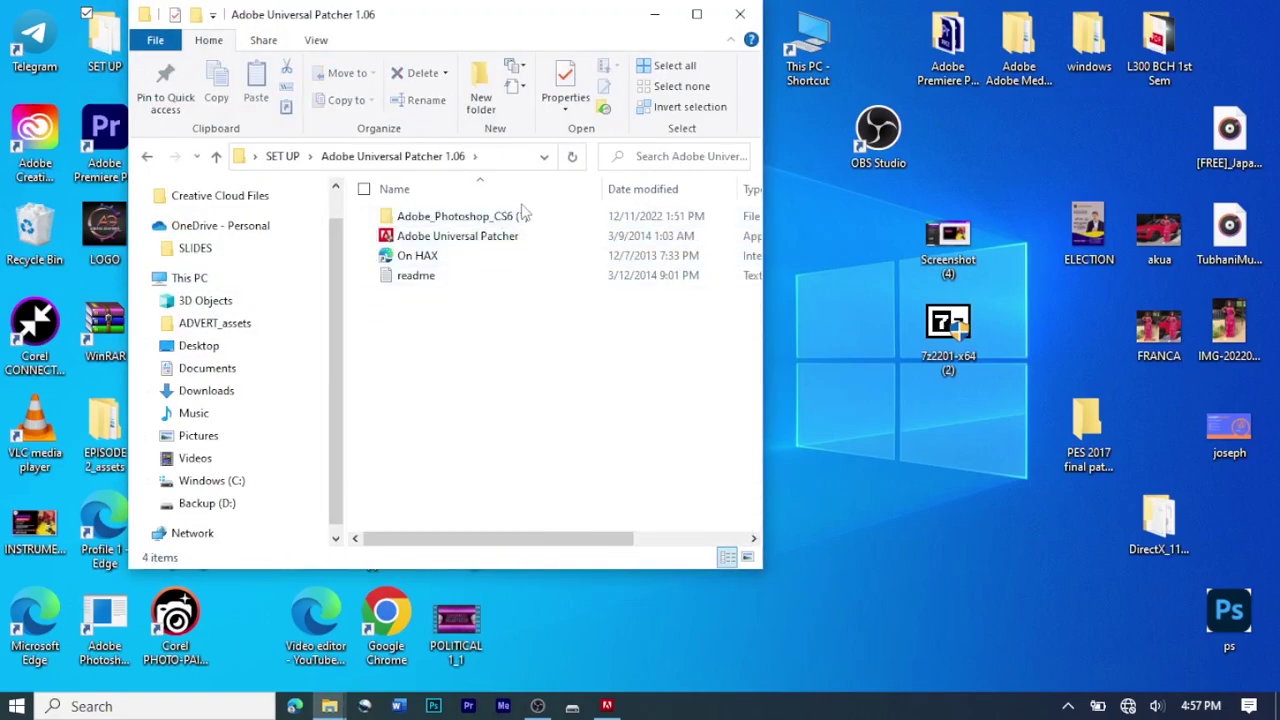
{"action": "double_click", "coordinate": [521, 235]}
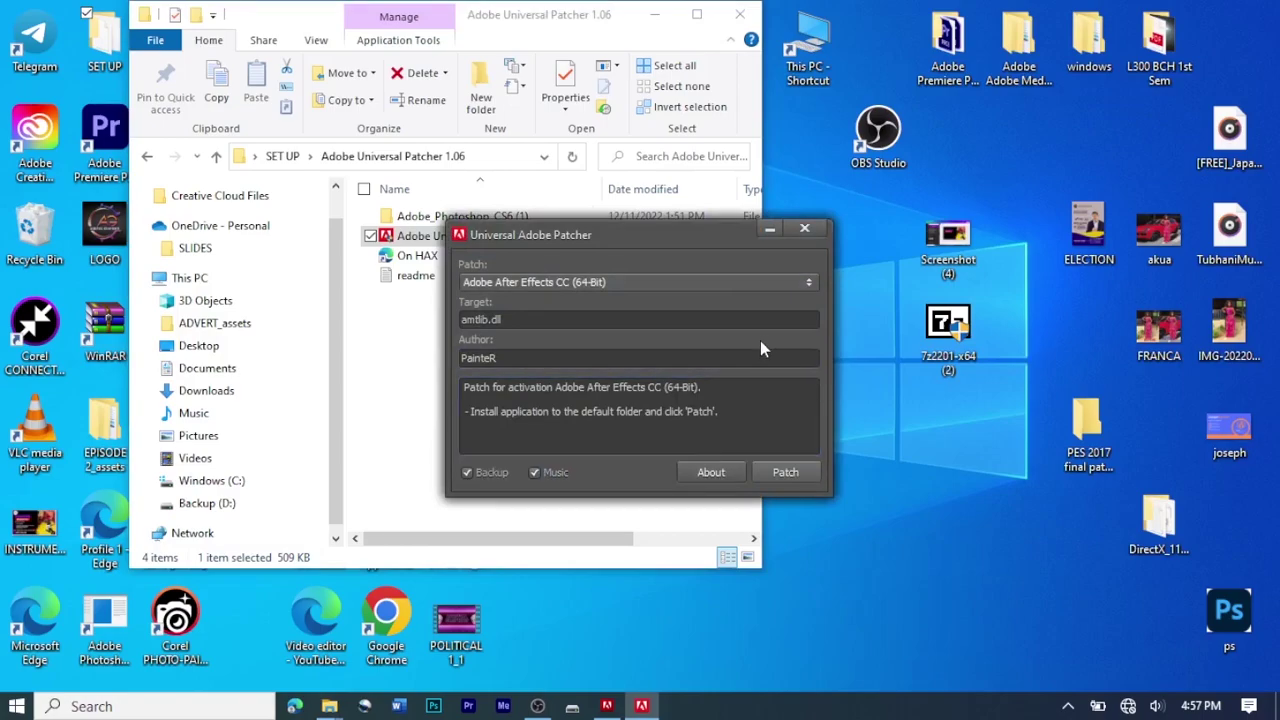
Step: Patch Photoshop CC 2018's amtlib.dll using 'Patch another product with amtlib file (64-Bit)', then close the patcher
{"action": "left_click", "coordinate": [808, 284]}
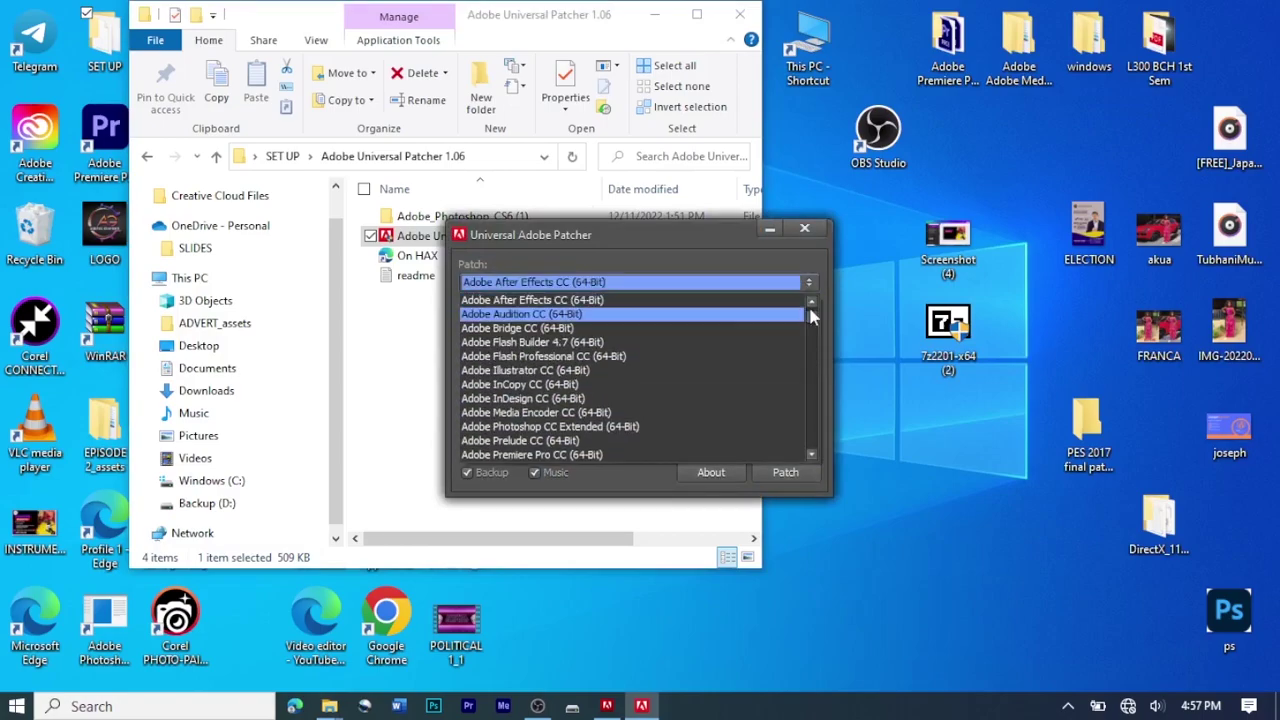
{"action": "left_click_drag", "start_coordinate": [811, 314], "coordinate": [789, 451]}
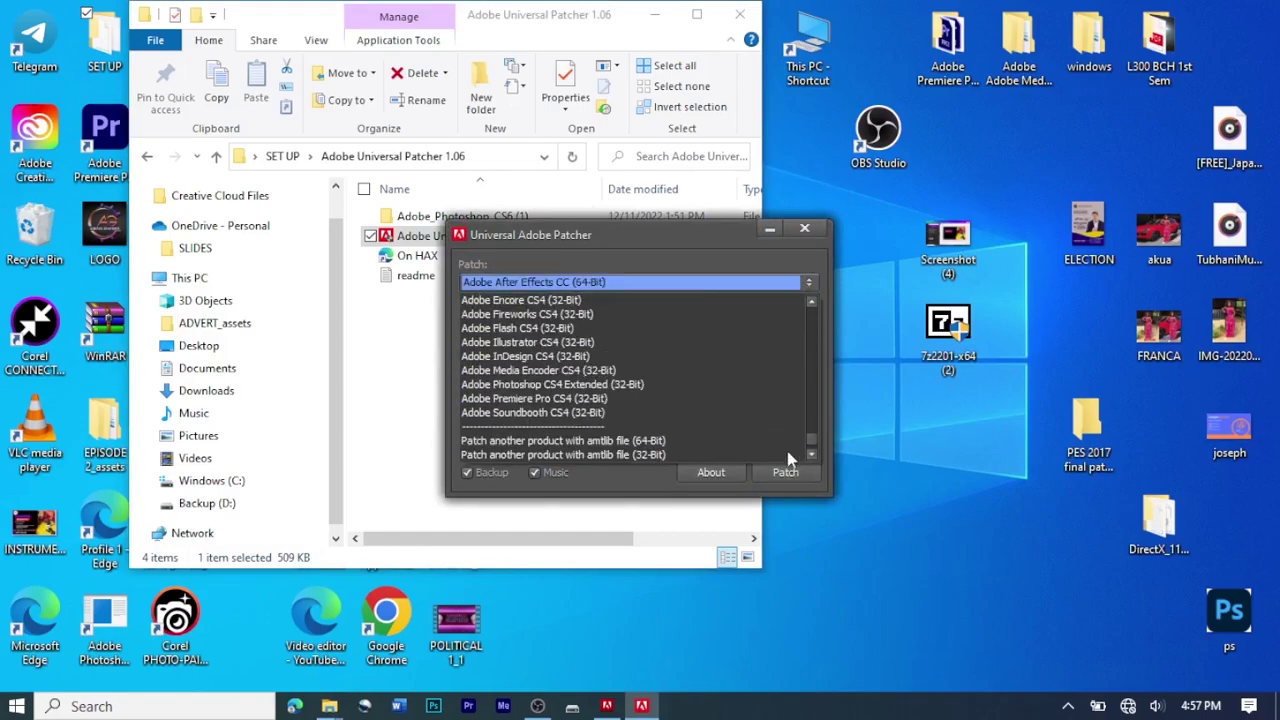
{"action": "left_click", "coordinate": [655, 441]}
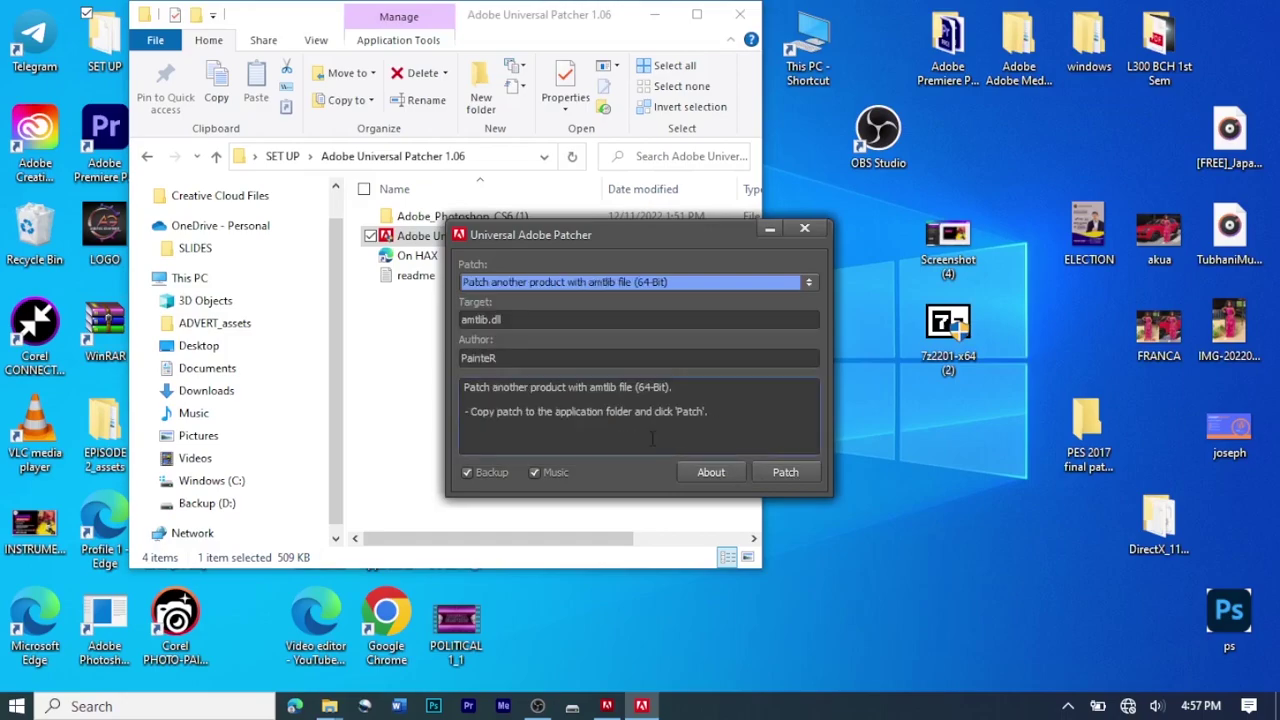
{"action": "left_click", "coordinate": [783, 474]}
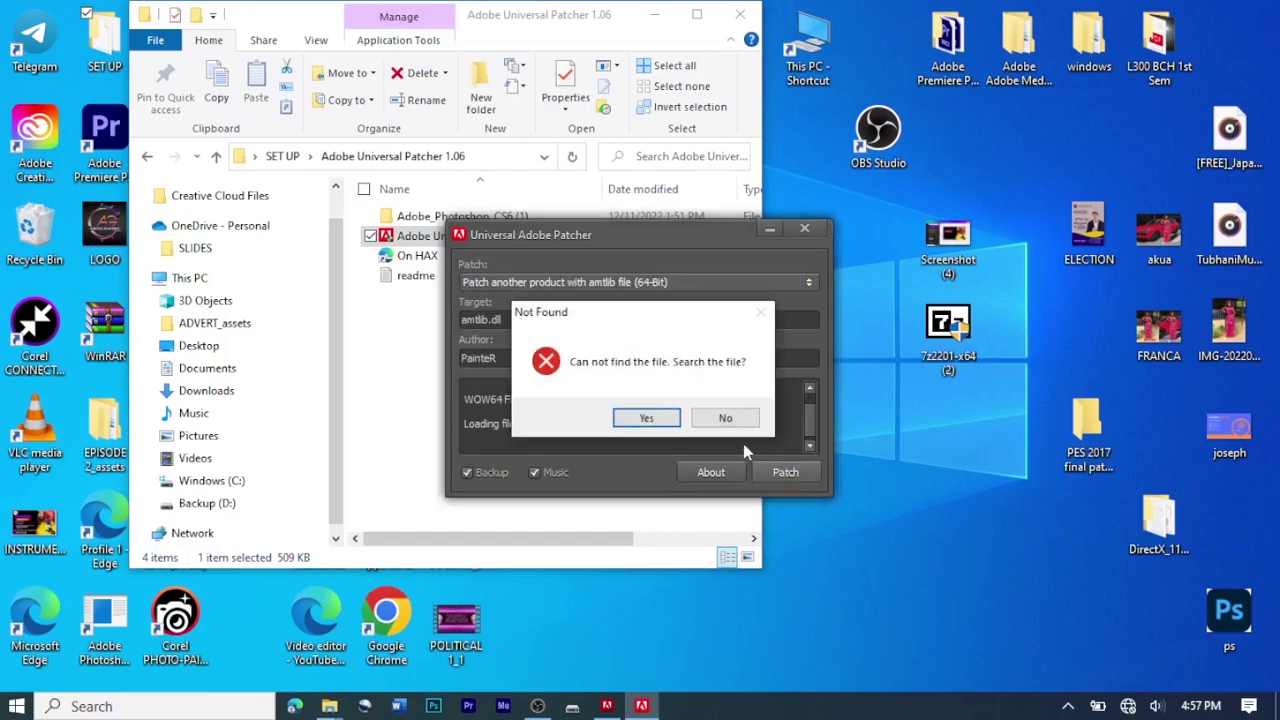
{"action": "left_click", "coordinate": [660, 421]}
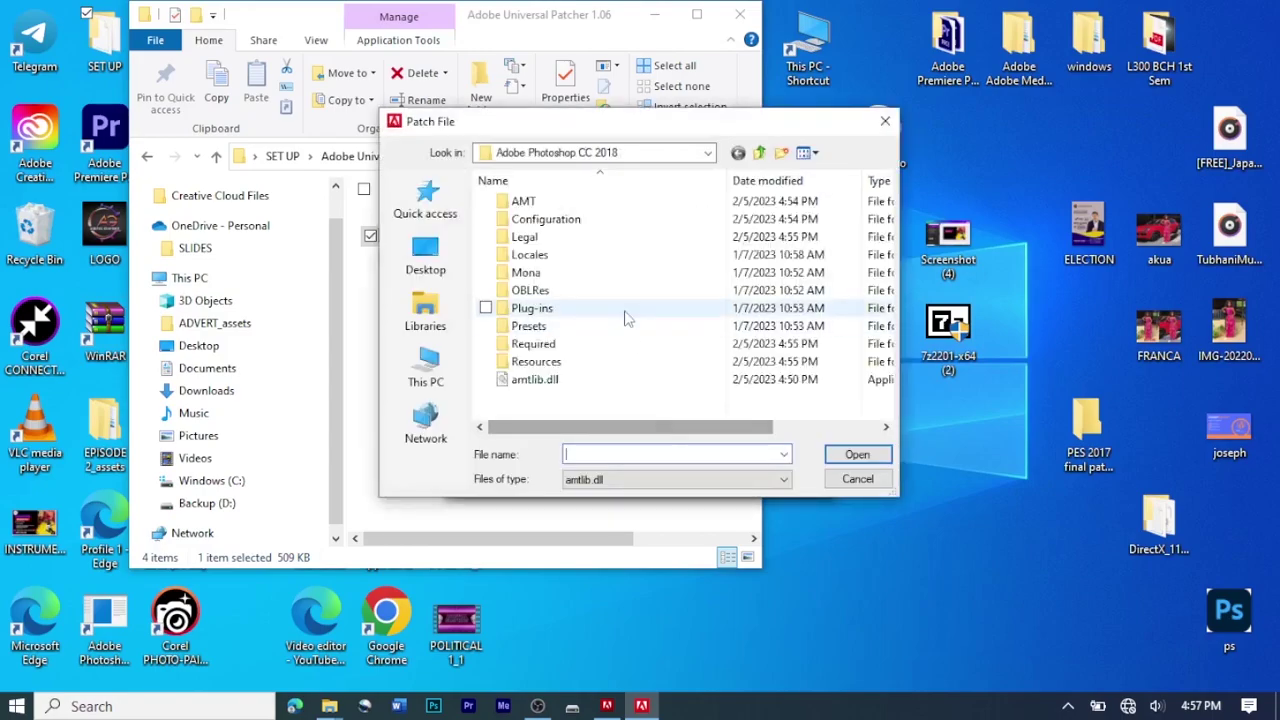
{"action": "left_click", "coordinate": [543, 383]}
{"action": "left_click", "coordinate": [860, 453]}
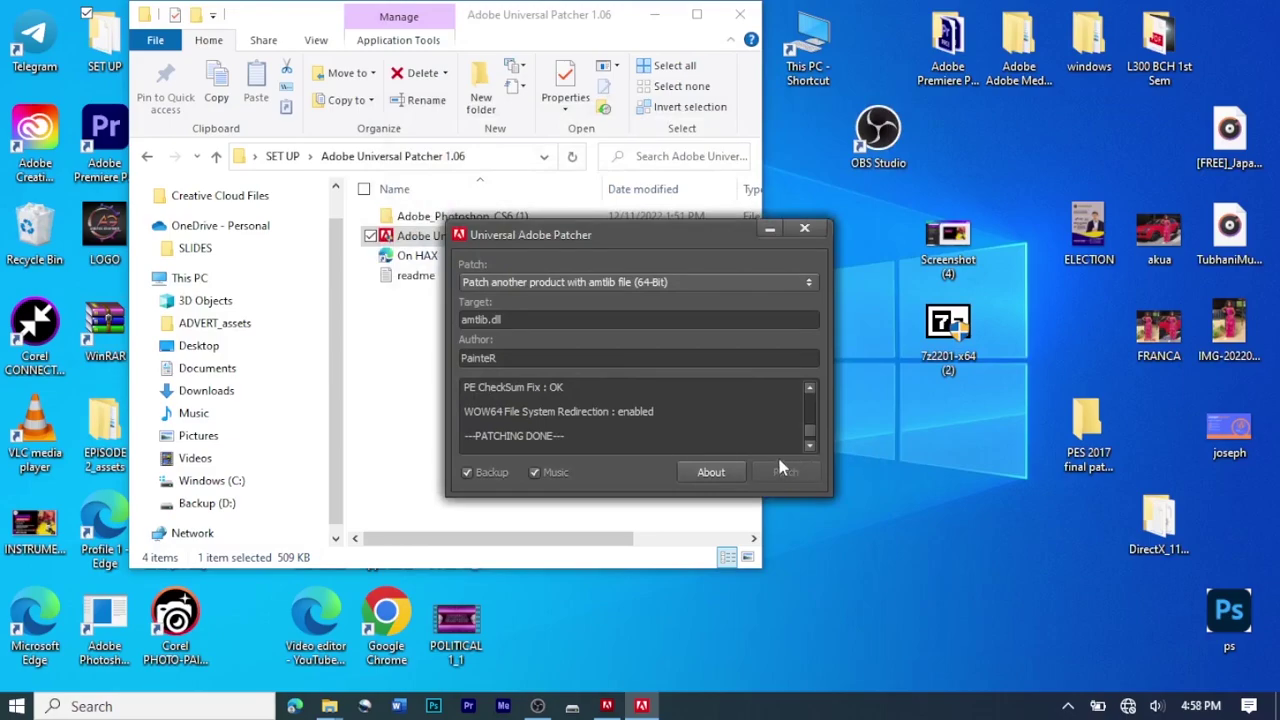
{"action": "left_click", "coordinate": [812, 230]}
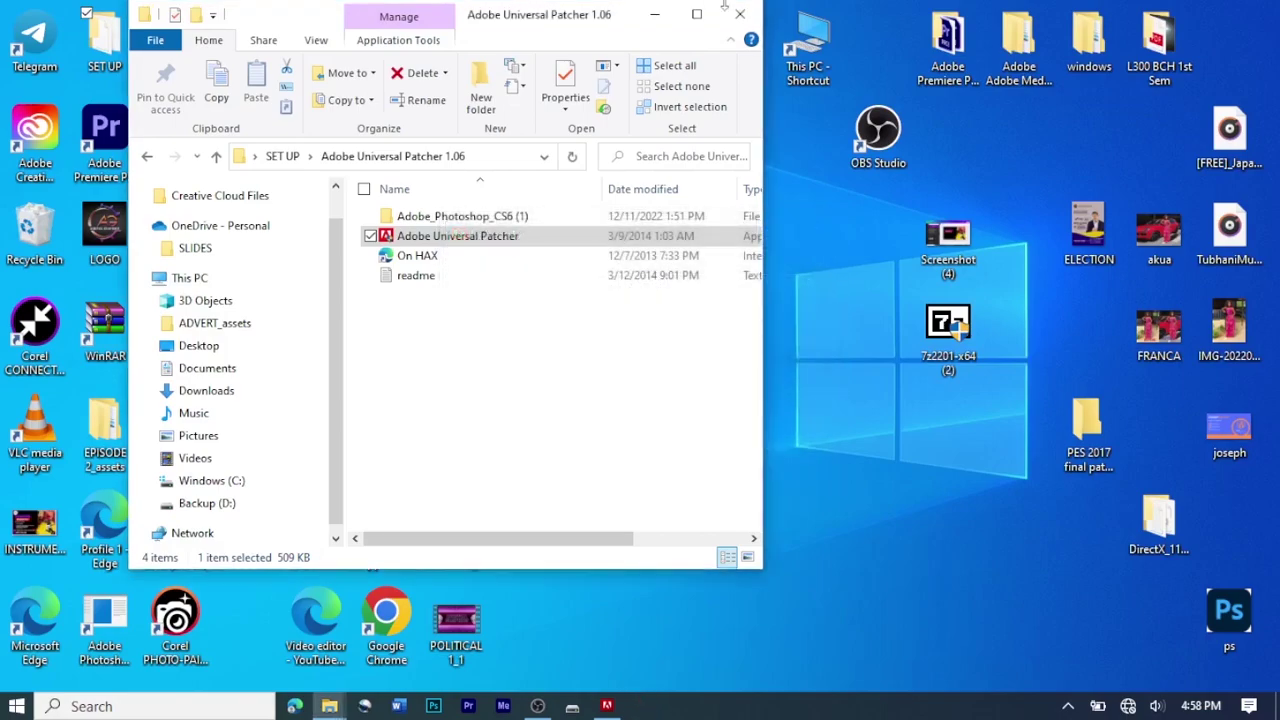
Step: Close the patcher folder window and start Adobe Photoshop CC 2018 from its desktop shortcut
{"action": "left_click", "coordinate": [746, 18]}
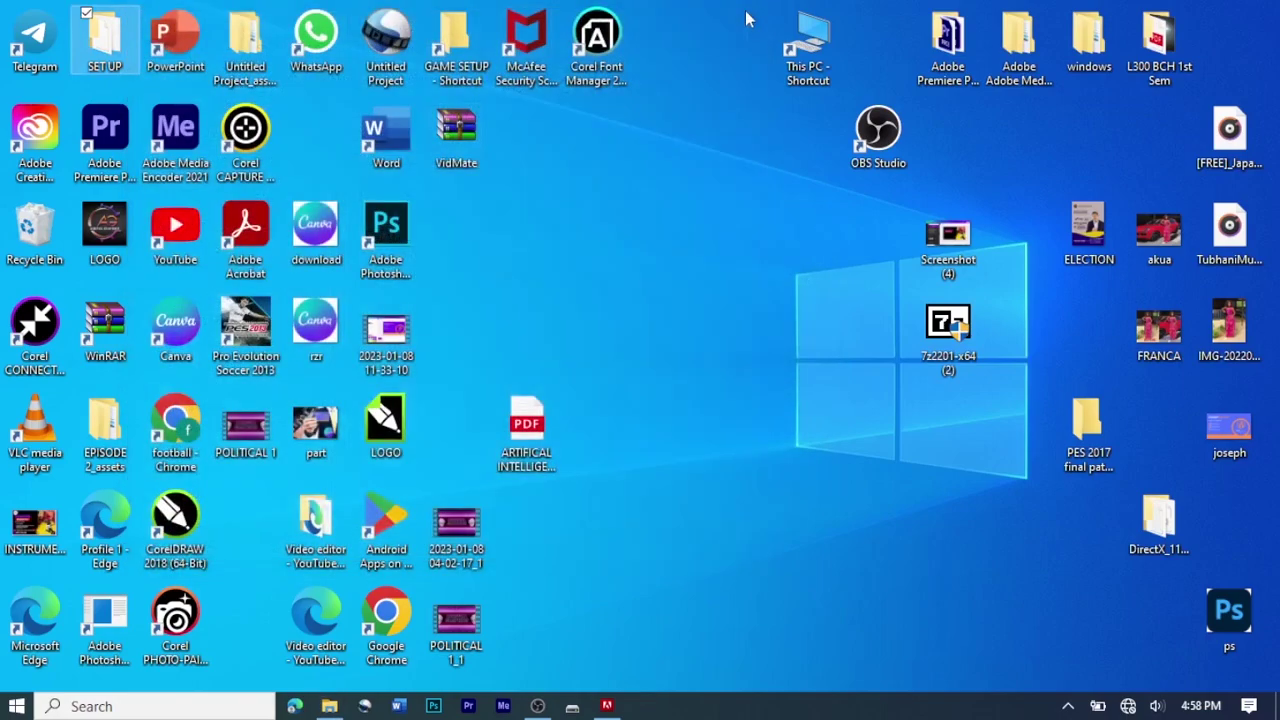
{"action": "left_click", "coordinate": [410, 228]}
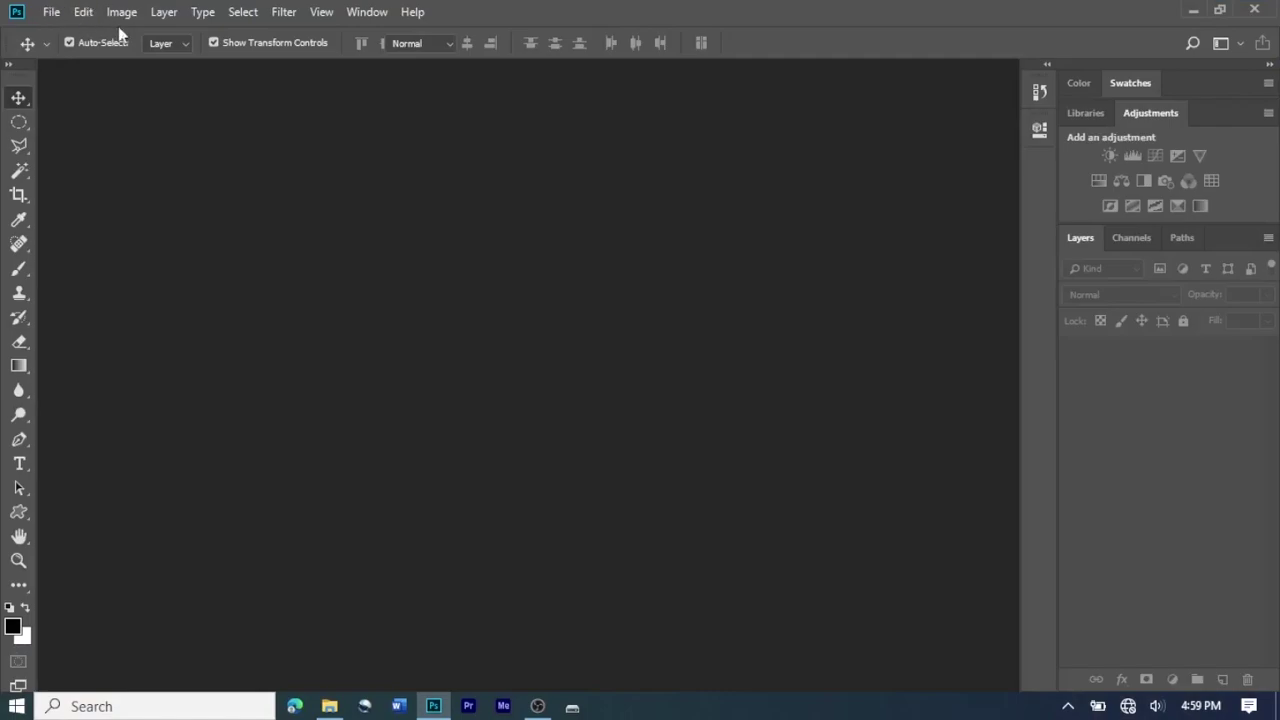
{"action": "left_click", "coordinate": [51, 12]}
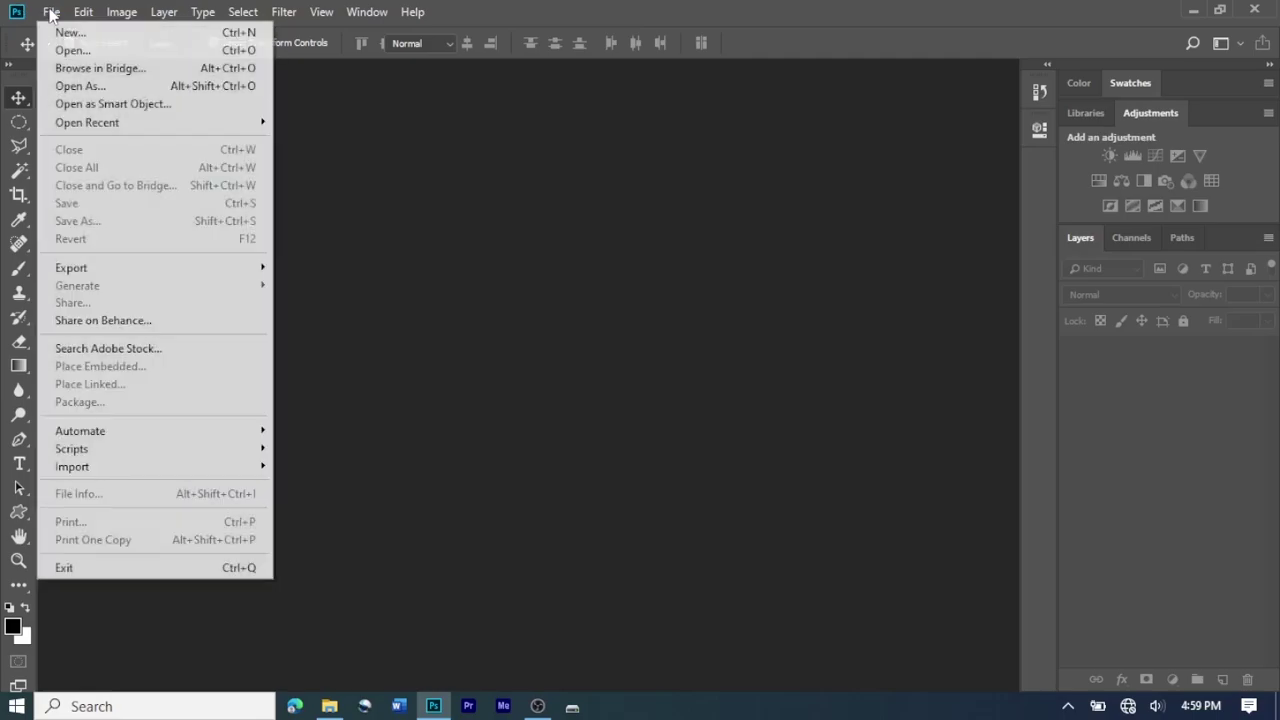
{"action": "left_click", "coordinate": [66, 33]}
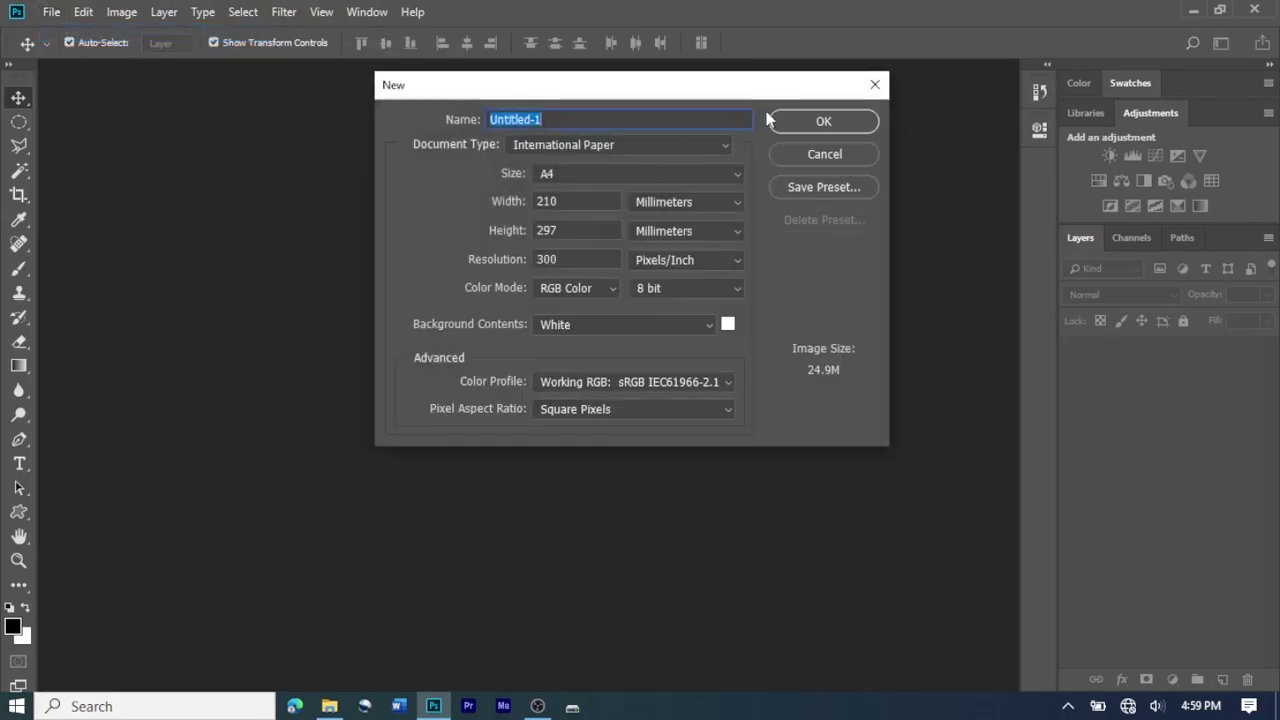
{"action": "left_click", "coordinate": [725, 146]}
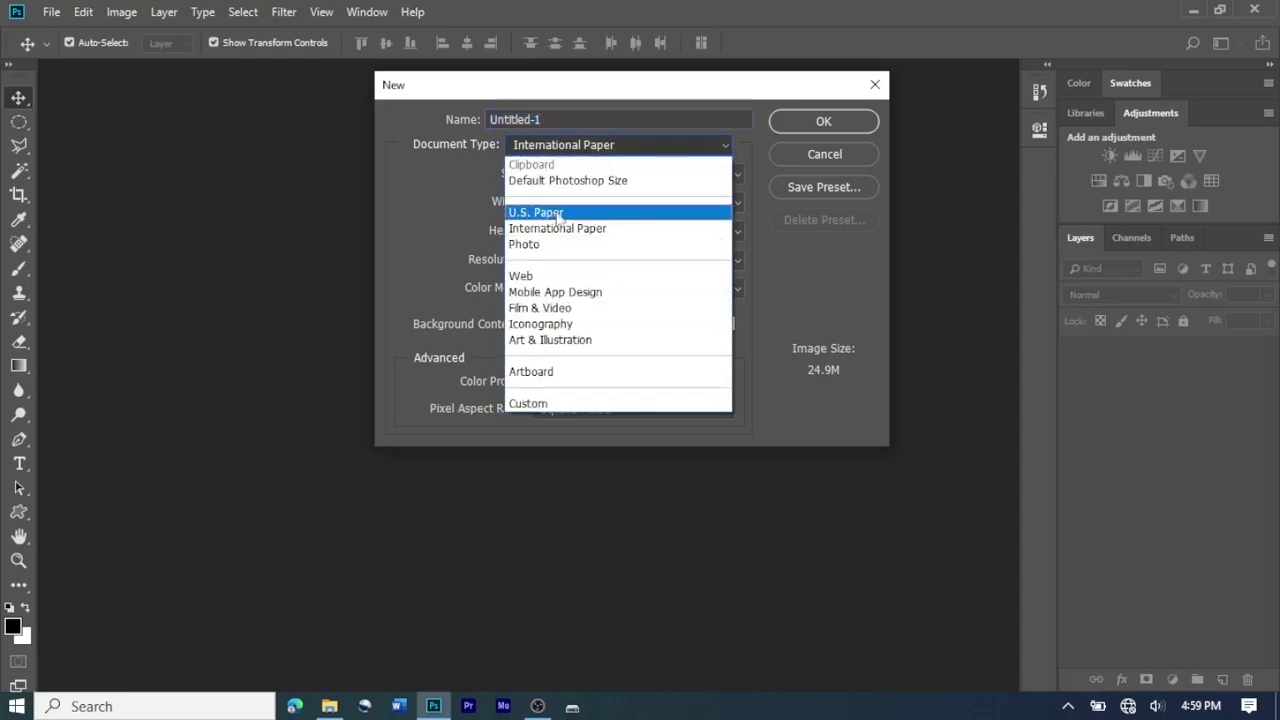
{"action": "left_click", "coordinate": [836, 152]}
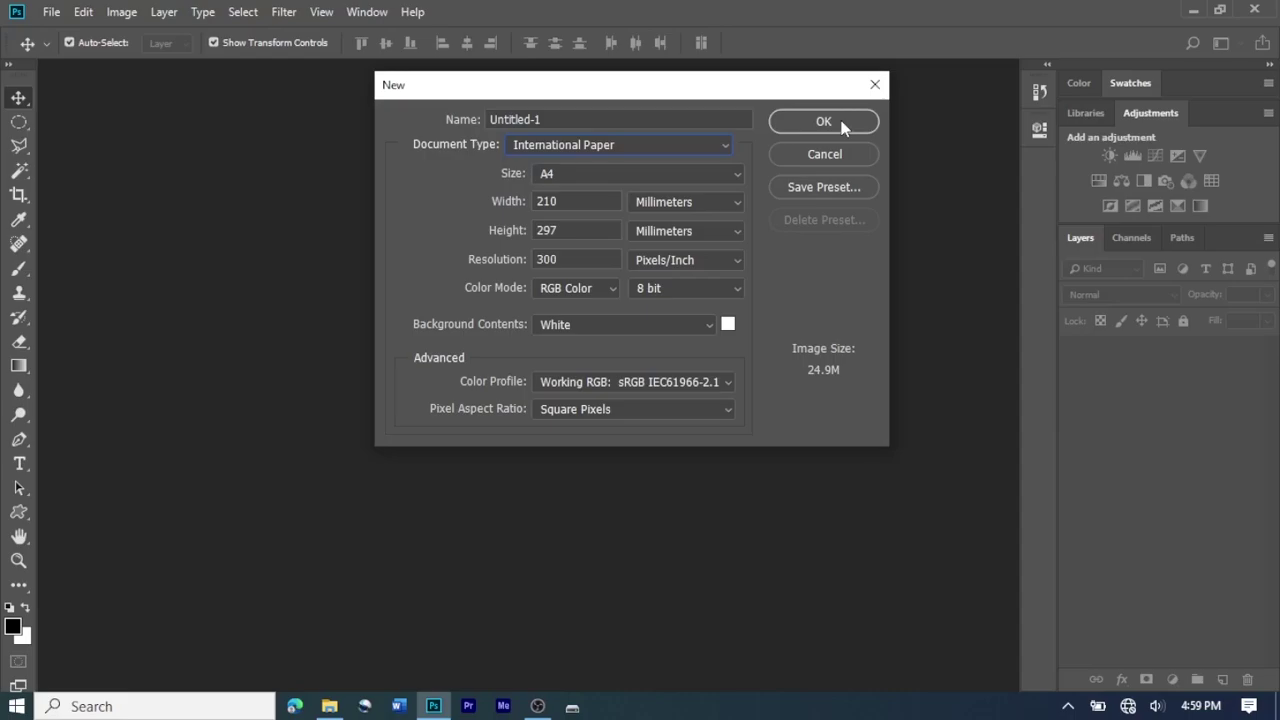
{"action": "left_click", "coordinate": [828, 128]}
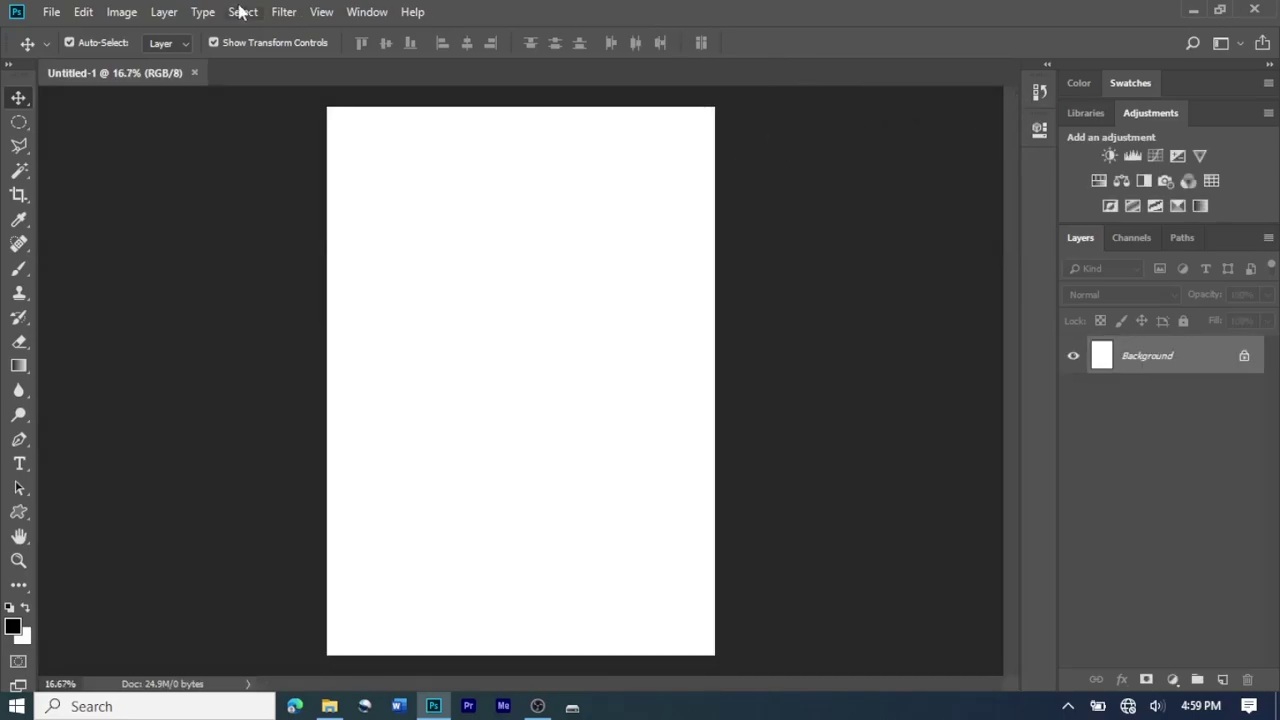
{"action": "left_click", "coordinate": [196, 71]}
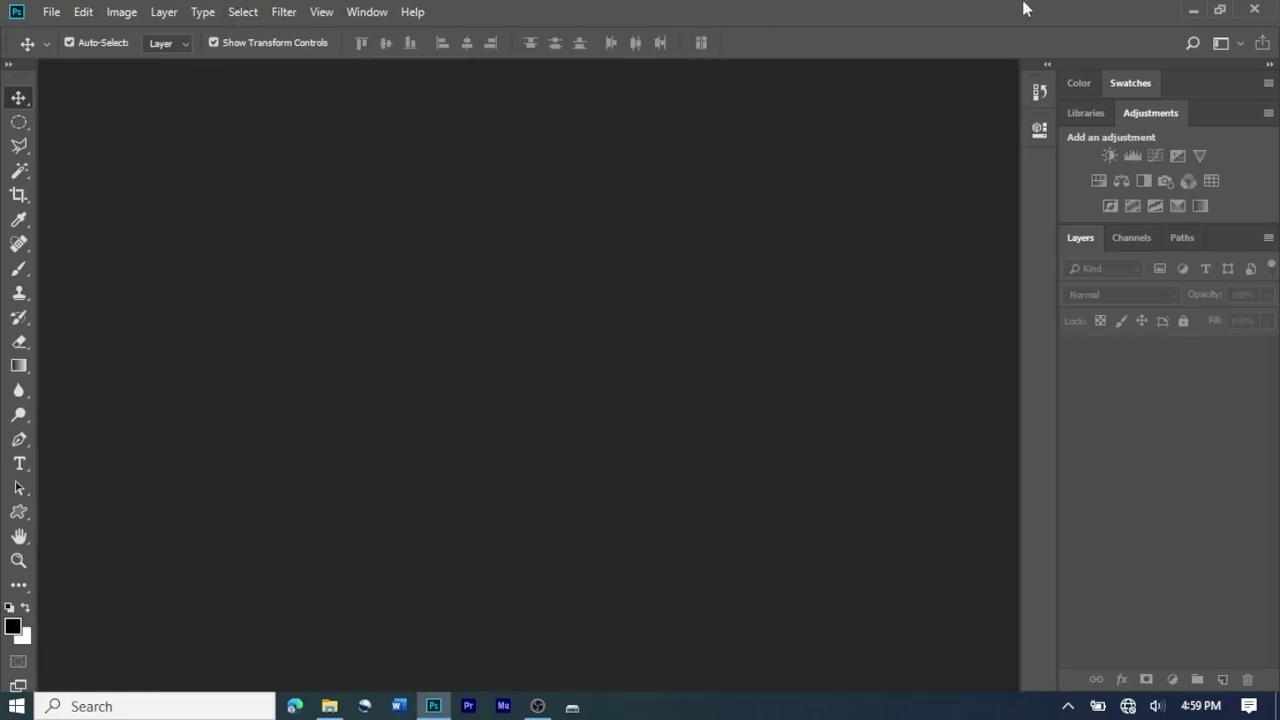